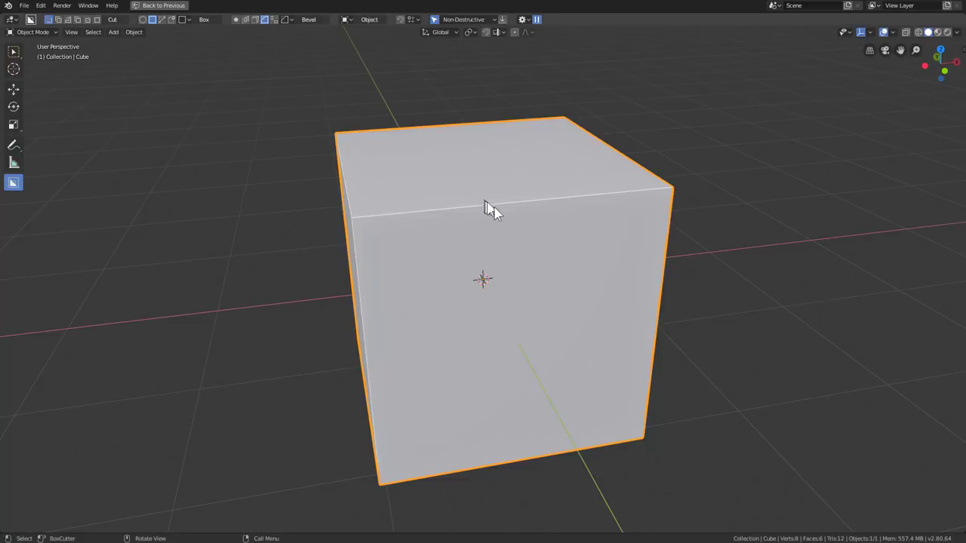
# Step: Orbit and zoom around the default cube, then draw a trial BoxCutter box over it
pyautogui.moveTo(494, 207); pyautogui.dragTo(526, 232, button='middle')
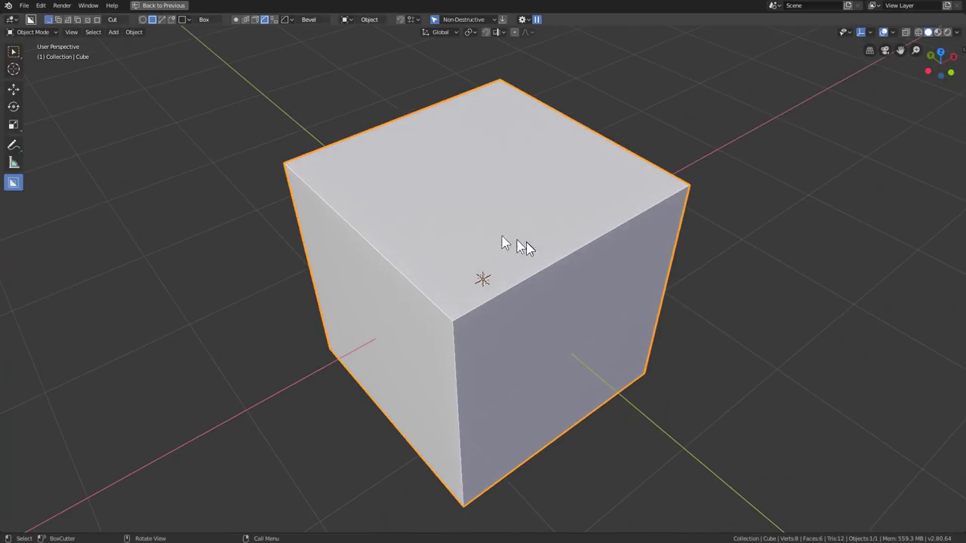
pyautogui.scroll(-6, 513, 245)
pyautogui.scroll(9, 499, 249)
pyautogui.moveTo(480, 273)
pyautogui.mouseDown(button='middle')
pyautogui.moveTo(461, 261)
pyautogui.moveTo(511, 287)
pyautogui.moveTo(504, 296)
pyautogui.moveTo(520, 295)
pyautogui.mouseUp(button='middle')
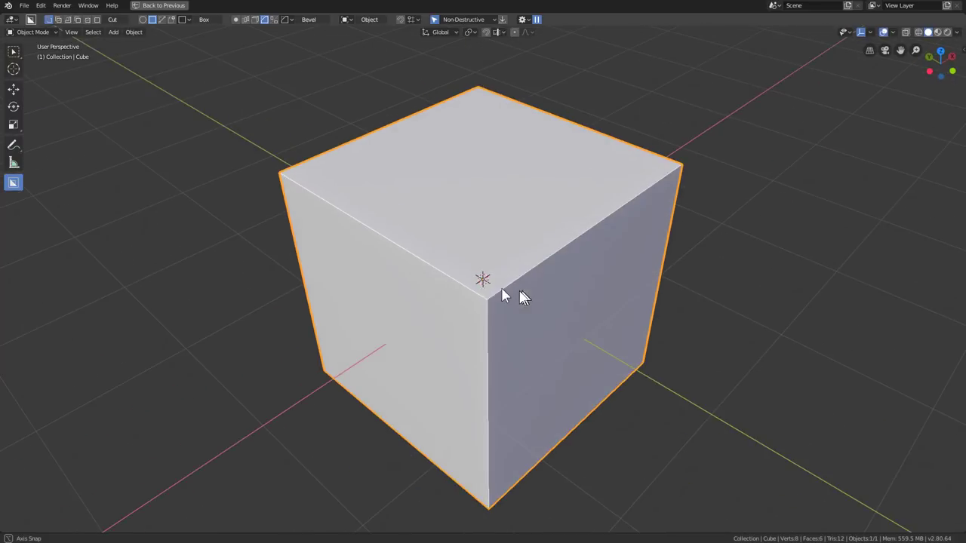
pyautogui.moveTo(505, 326); pyautogui.dragTo(490, 383)
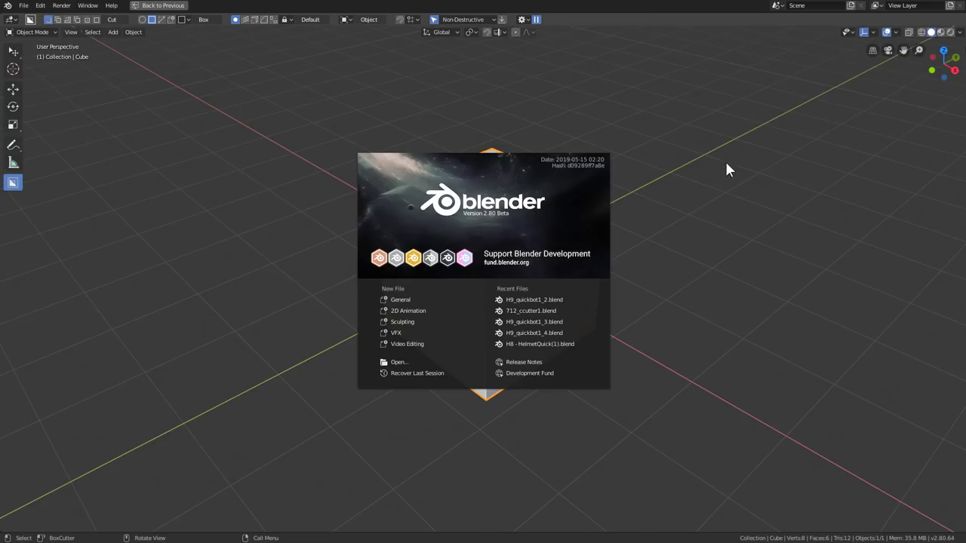
# Step: Dismiss the splash screen and frame the default cube in front orthographic view
pyautogui.click(694, 200)
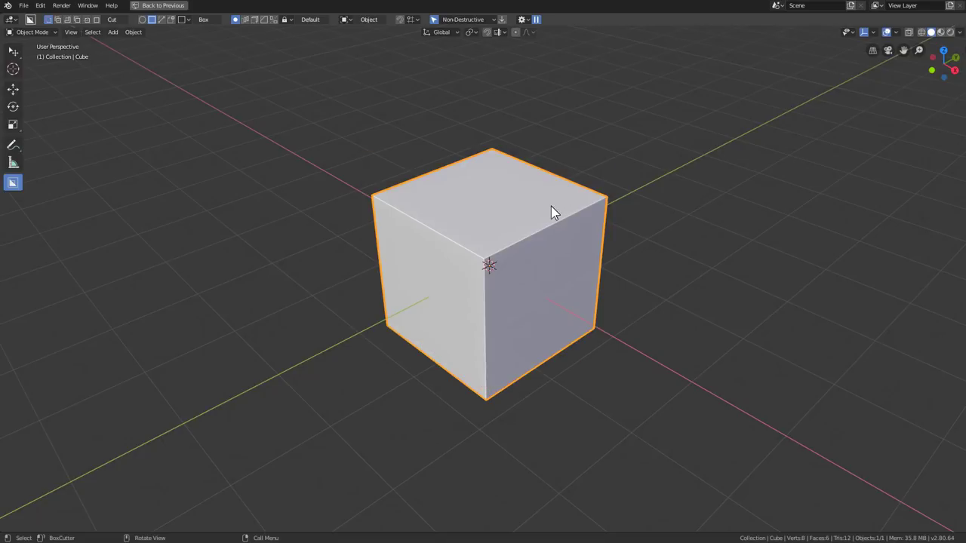
pyautogui.moveTo(552, 209)
pyautogui.mouseDown(button='middle')
pyautogui.moveTo(641, 213)
pyautogui.moveTo(613, 237)
pyautogui.moveTo(566, 222)
pyautogui.moveTo(558, 259)
pyautogui.mouseUp(button='middle')
pyautogui.scroll(3, 567, 222)
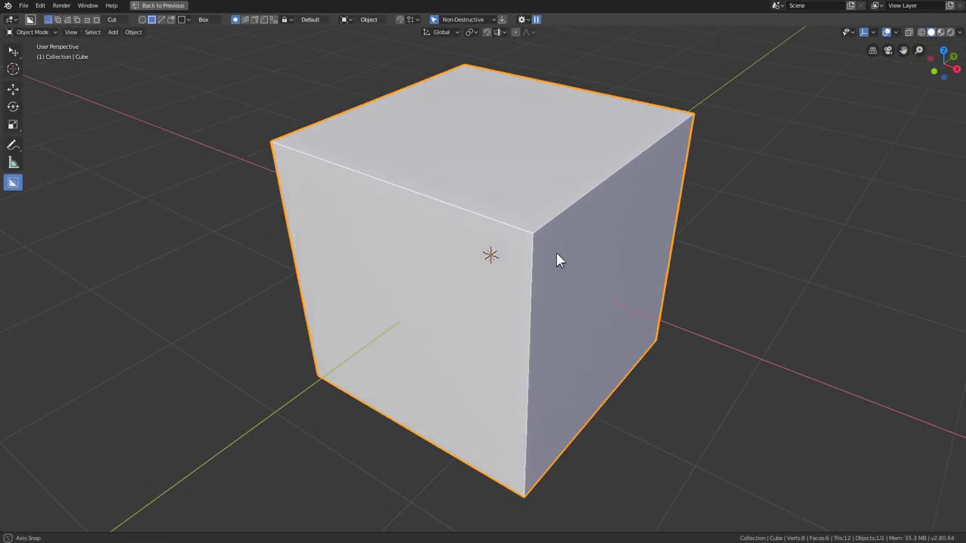
pyautogui.press('KP_1')
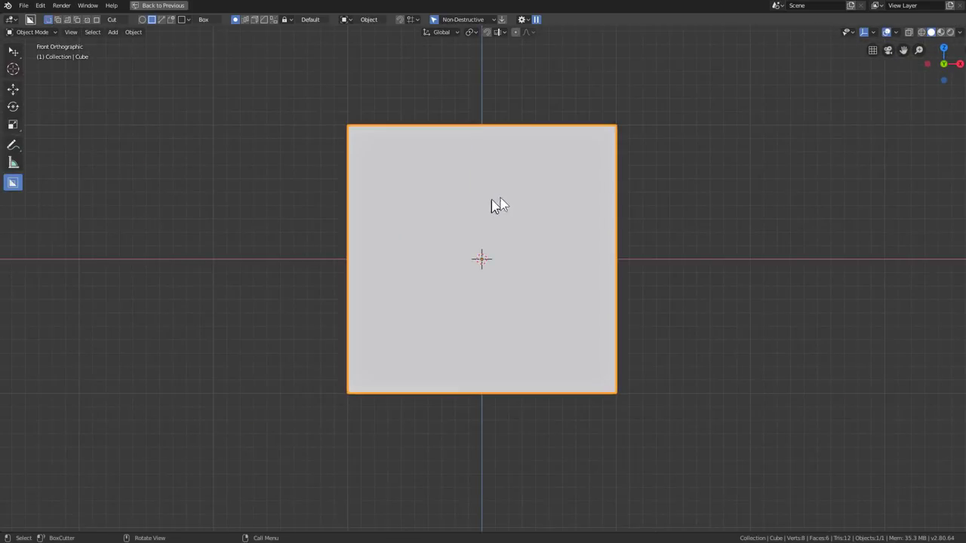
pyautogui.scroll(2, 492, 199)
# Step: Cut a chamfer-cornered box past the cube's right side, leaving a C-shaped channel
pyautogui.moveTo(770, 75); pyautogui.dragTo(319, 427)
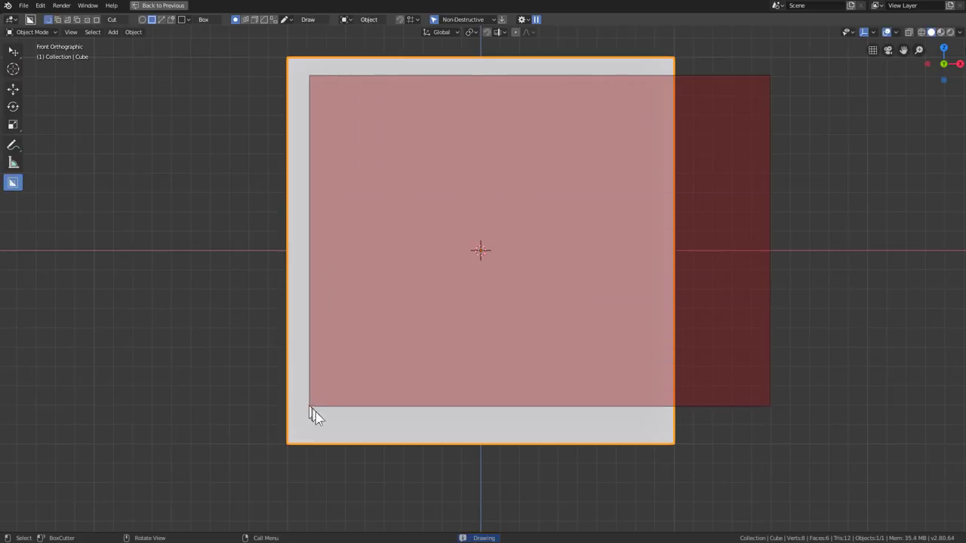
pyautogui.press('b')
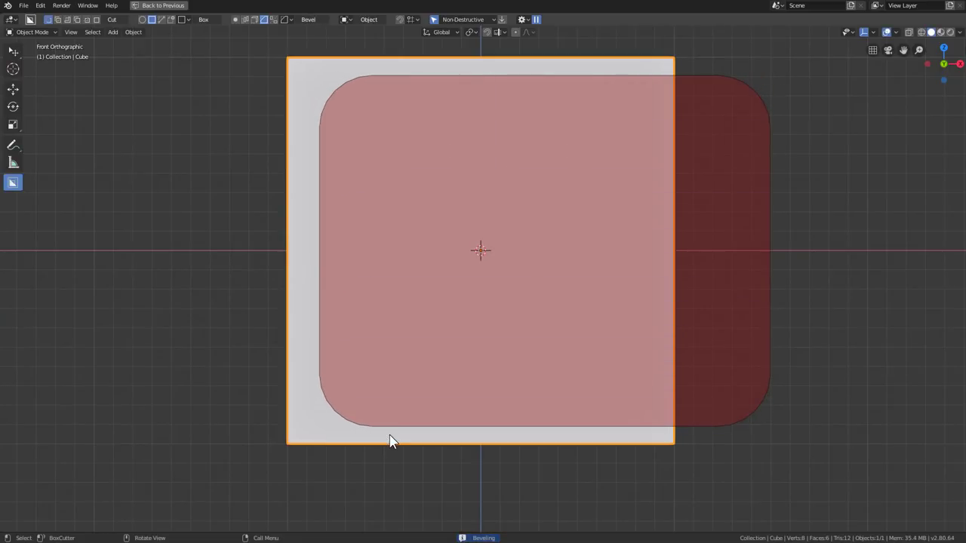
pyautogui.scroll(-3, 389, 438)
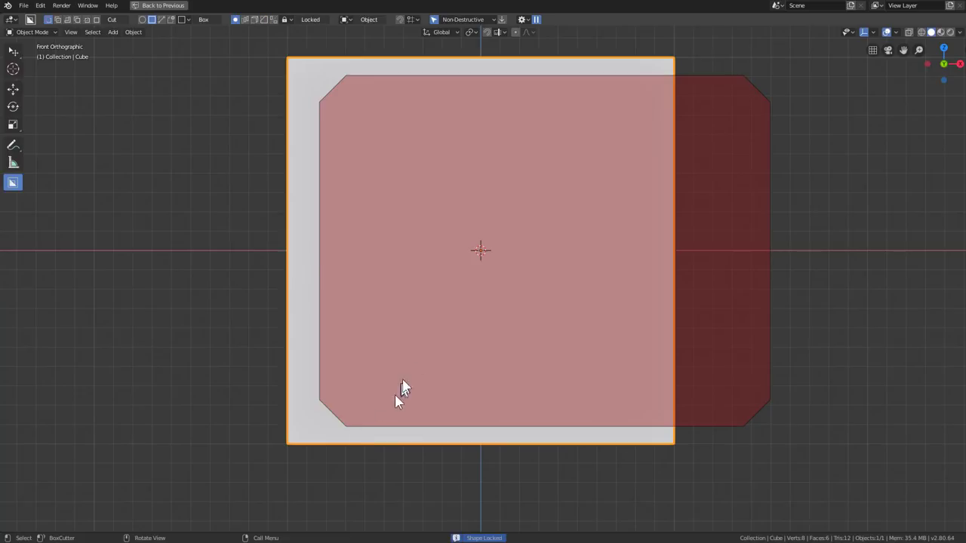
pyautogui.moveTo(353, 440); pyautogui.dragTo(425, 362)
pyautogui.moveTo(450, 341)
pyautogui.mouseDown(button='middle')
pyautogui.moveTo(353, 290)
pyautogui.moveTo(396, 375)
pyautogui.mouseUp(button='middle')
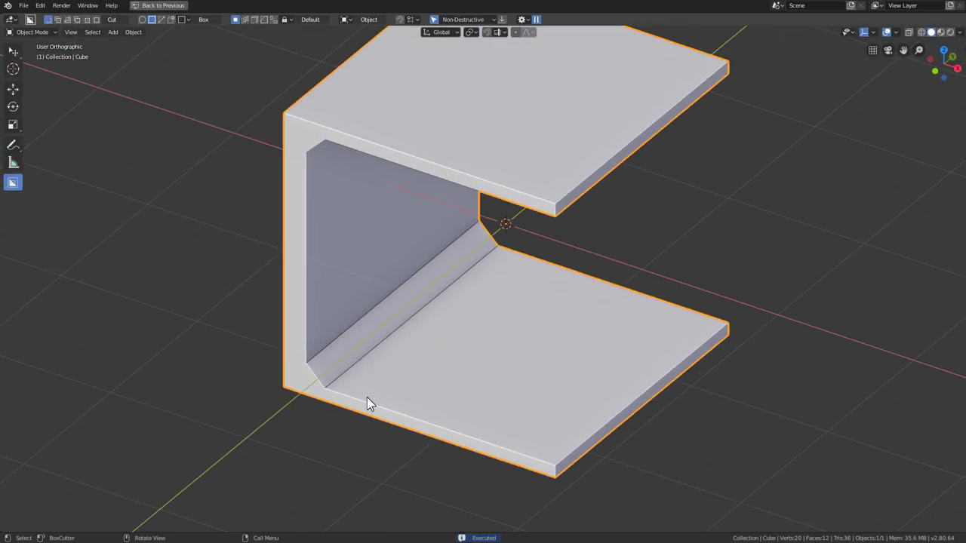
# Step: Cut a long bevel-cornered box into the floor as a thin panel-line outline
pyautogui.moveTo(361, 394); pyautogui.dragTo(602, 294)
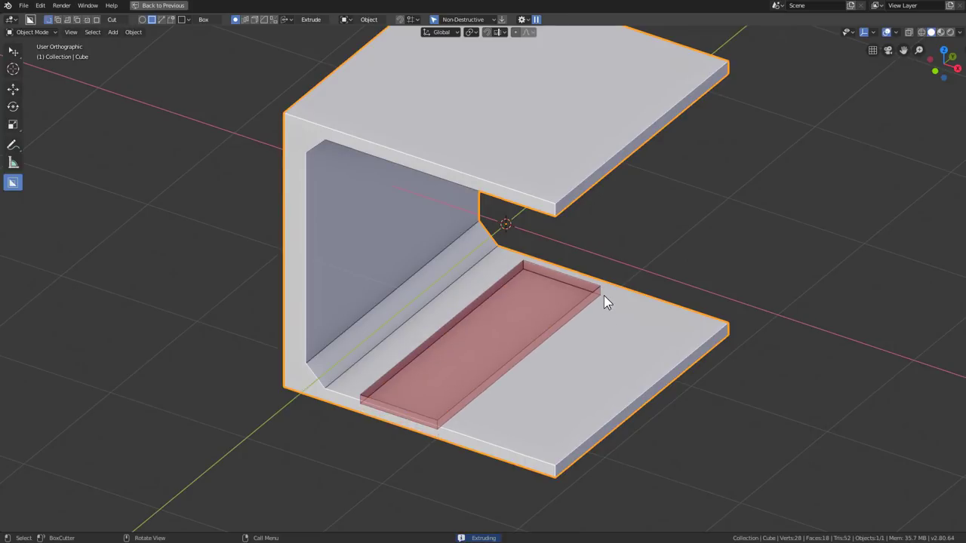
pyautogui.press('b')
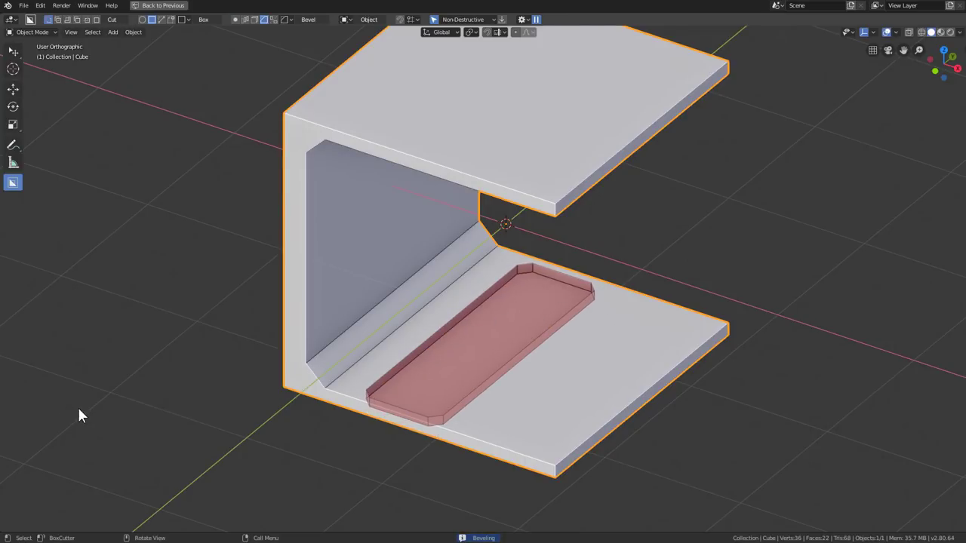
pyautogui.press('Tab')
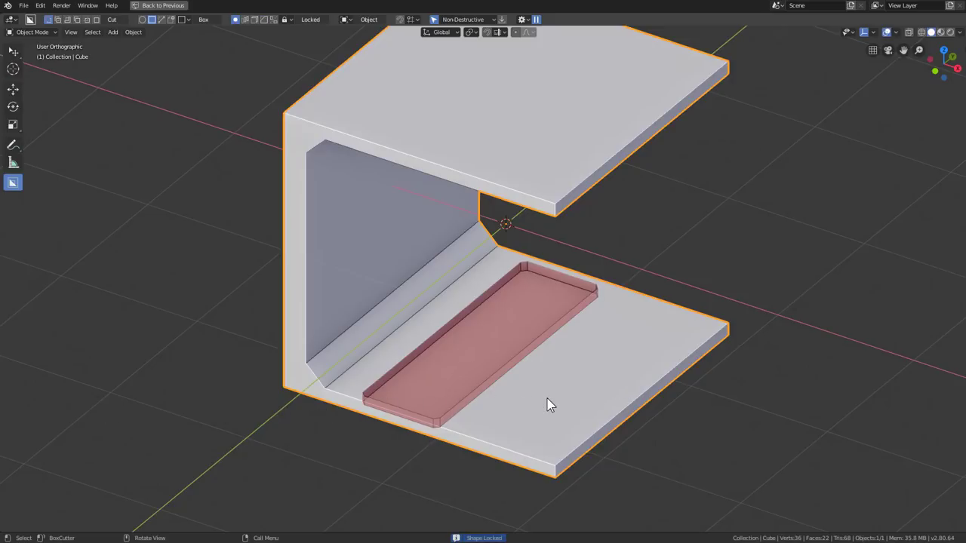
pyautogui.press('t')
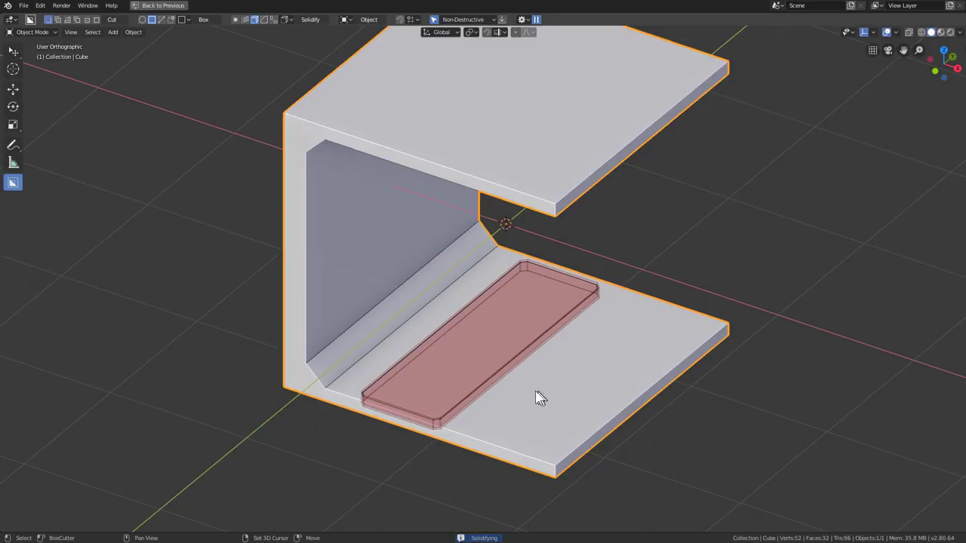
pyautogui.click(524, 391)
pyautogui.moveTo(492, 382); pyautogui.dragTo(436, 385, button='middle')
pyautogui.scroll(3, 436, 386)
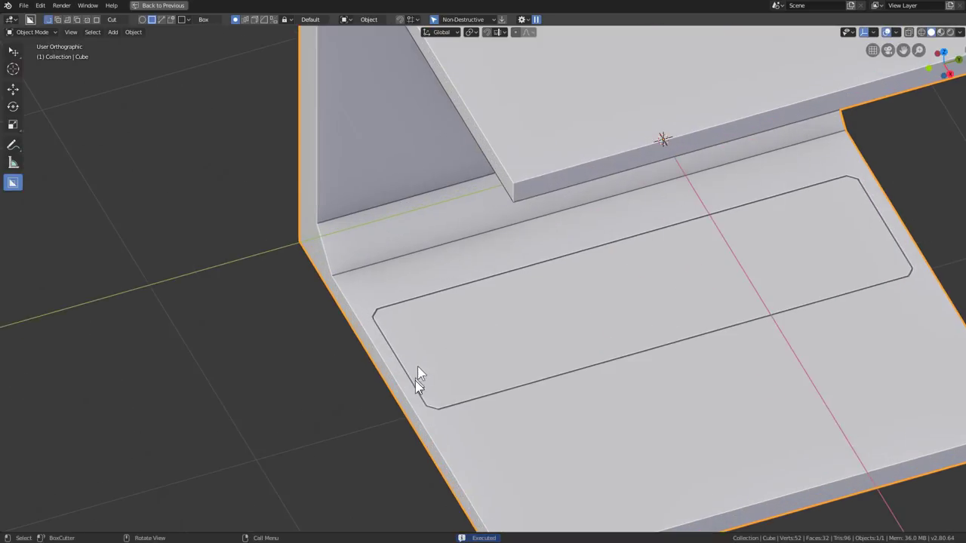
# Step: Cut a thin slot at the panel's left end, repeated as an array of slots
pyautogui.moveTo(375, 343); pyautogui.dragTo(439, 409)
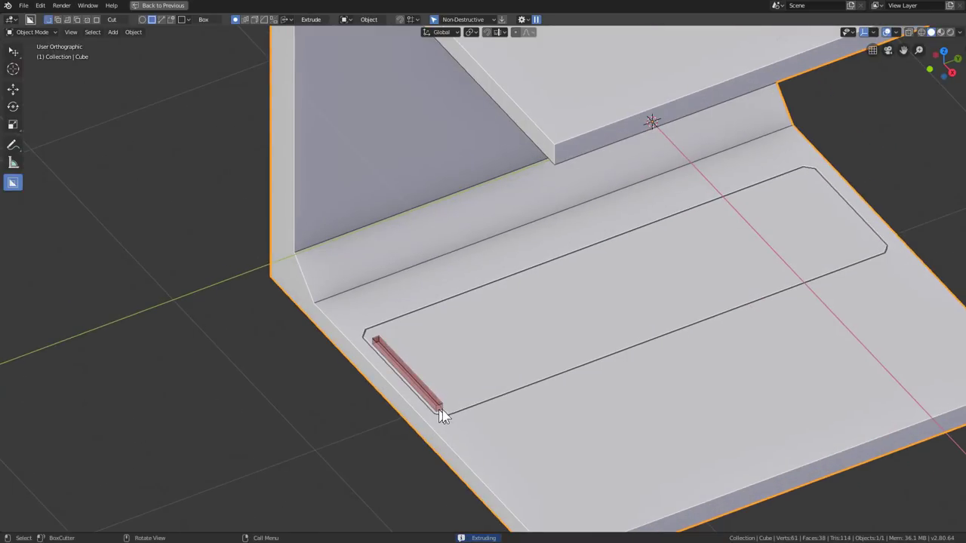
pyautogui.press('v')
pyautogui.scroll(3, 447, 413)
pyautogui.scroll(4, 446, 413)
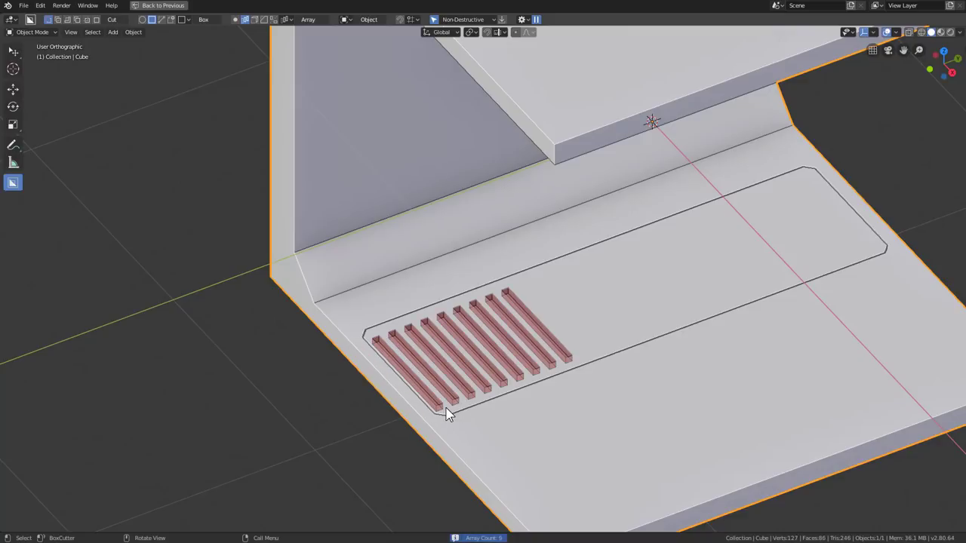
pyautogui.scroll(3, 448, 413)
pyautogui.scroll(4, 447, 413)
pyautogui.click(456, 407)
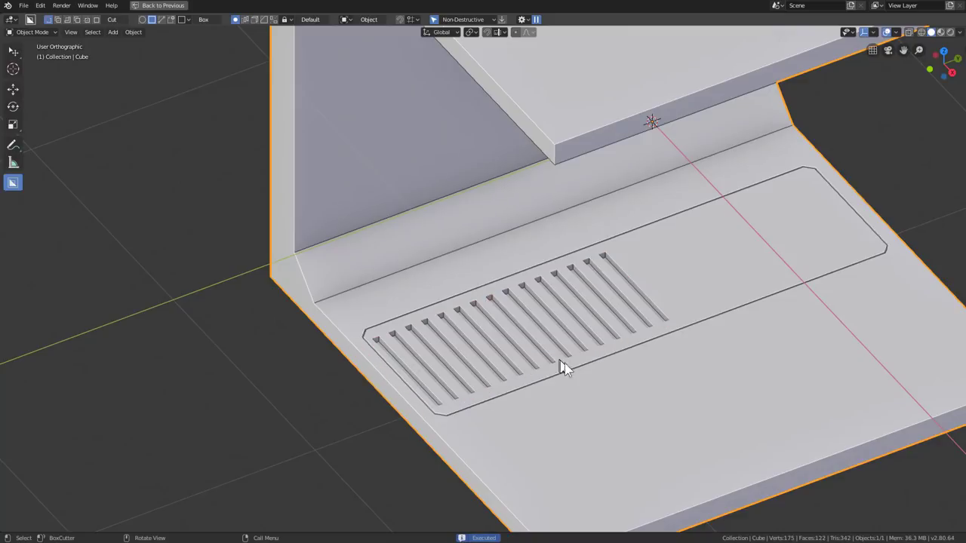
# Step: Extend the slot array along the whole panel, then draw a box covering the grille
pyautogui.moveTo(564, 363); pyautogui.dragTo(623, 358, button='middle')
pyautogui.moveTo(545, 133); pyautogui.dragTo(555, 136)
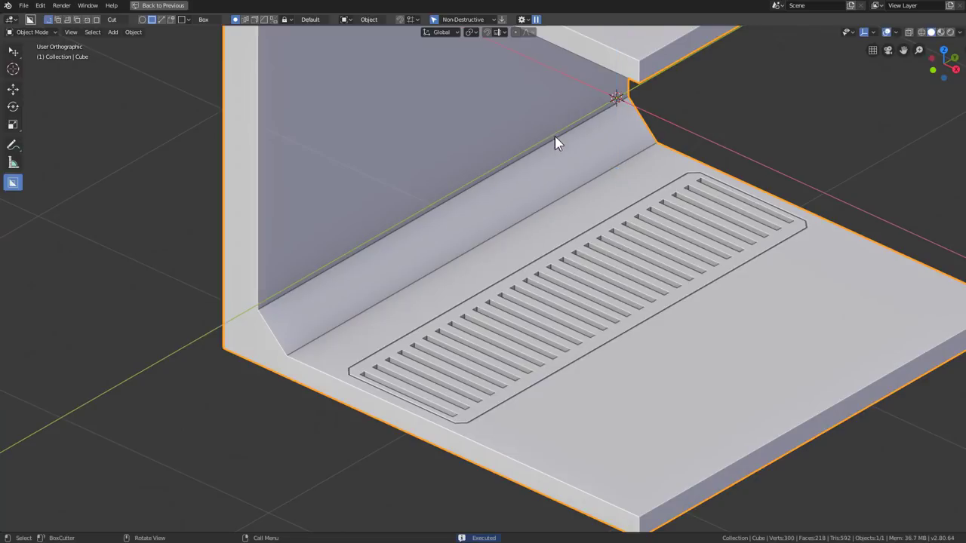
pyautogui.moveTo(555, 135)
pyautogui.mouseDown(button='middle')
pyautogui.moveTo(679, 278)
pyautogui.moveTo(670, 276)
pyautogui.mouseUp(button='middle')
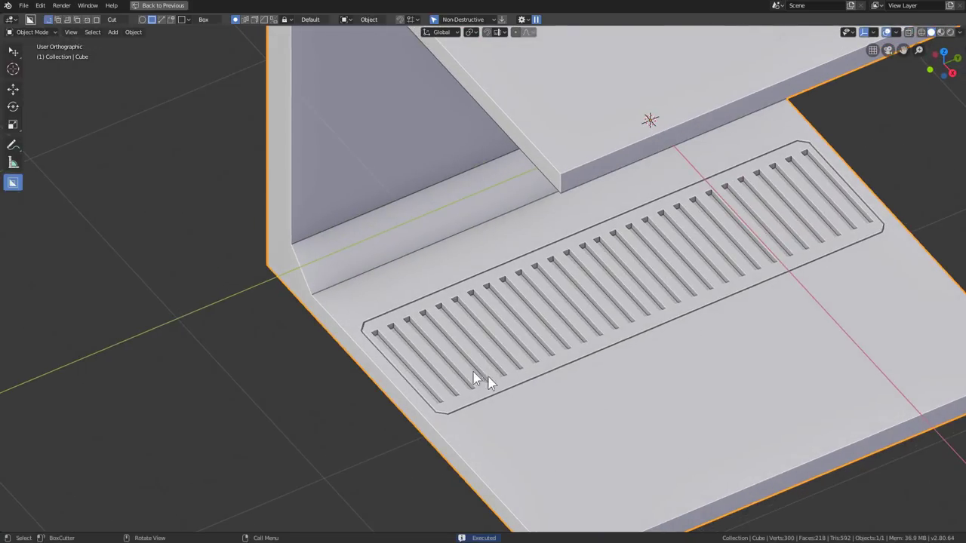
pyautogui.moveTo(354, 332)
pyautogui.mouseDown()
pyautogui.moveTo(873, 255)
pyautogui.moveTo(901, 236)
pyautogui.moveTo(894, 252)
pyautogui.mouseUp()
# Step: Make the box a solid block over the grille, set its thickness, position it, and reselect the corridor
pyautogui.press('a')
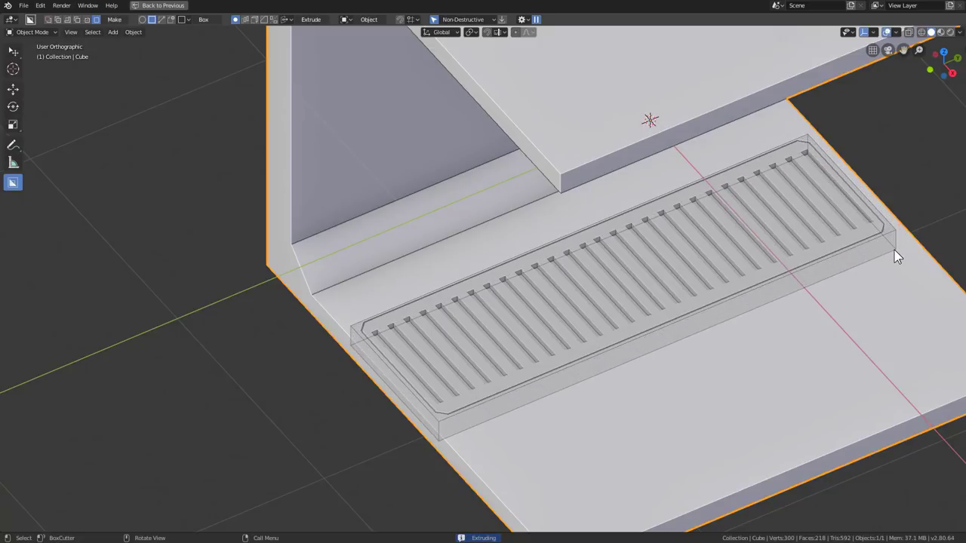
pyautogui.moveTo(796, 329); pyautogui.dragTo(792, 312, button='middle')
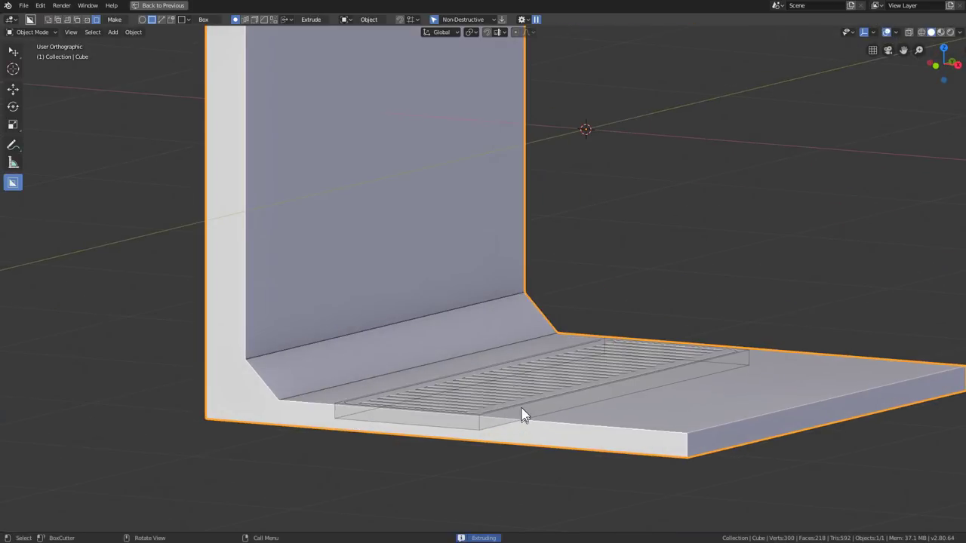
pyautogui.click(601, 388)
pyautogui.scroll(2, 638, 406)
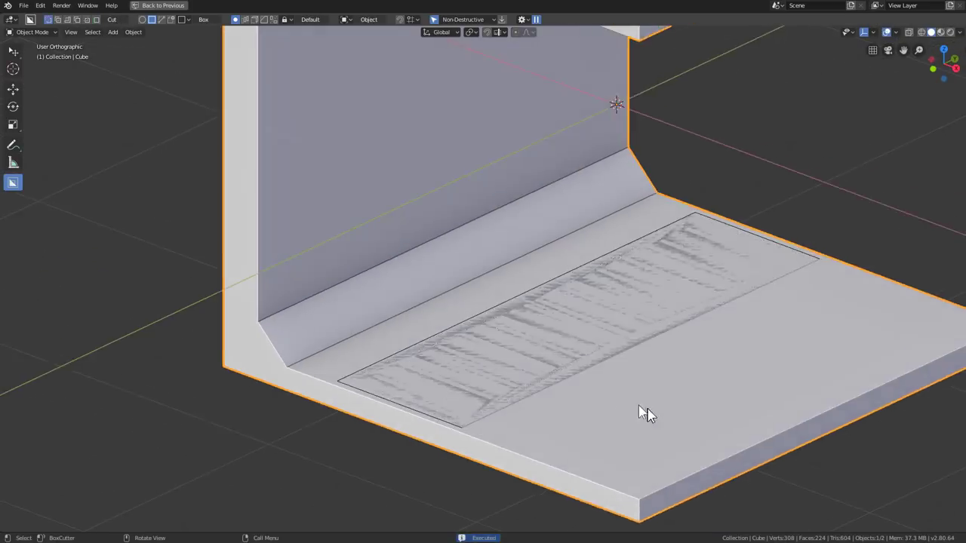
pyautogui.scroll(2, 486, 368)
pyautogui.scroll(2, 526, 351)
pyautogui.press('g')
pyautogui.click(526, 351)
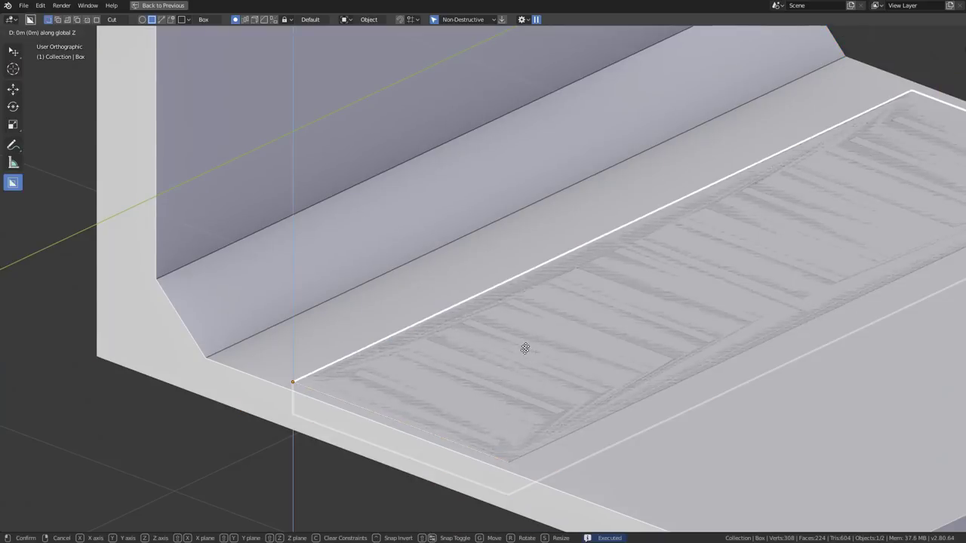
pyautogui.click(479, 384)
# Step: Duplicate the corridor section in place, toggling X-ray to check its hidden outlines
pyautogui.hotkey('alt', 'z')
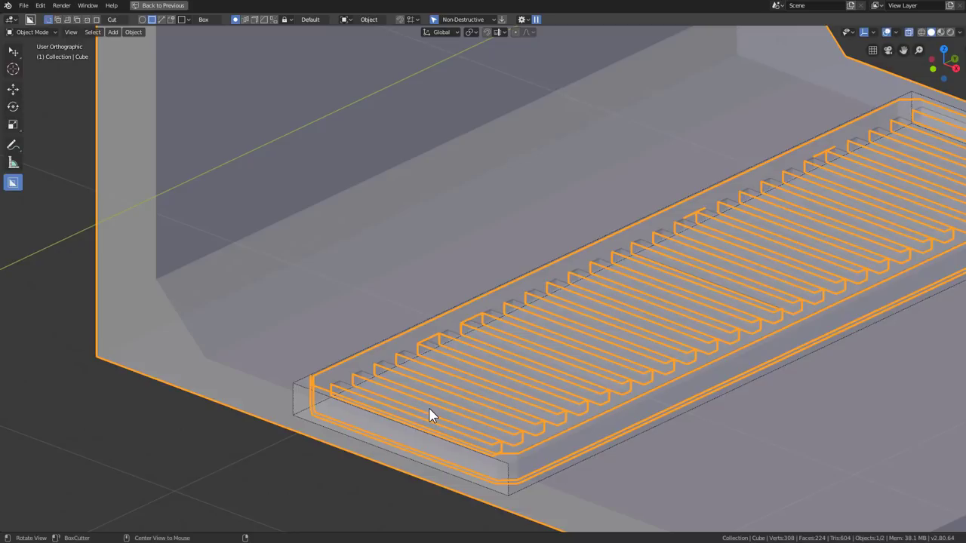
pyautogui.hotkey('shift', 'd')
pyautogui.rightClick(300, 403)
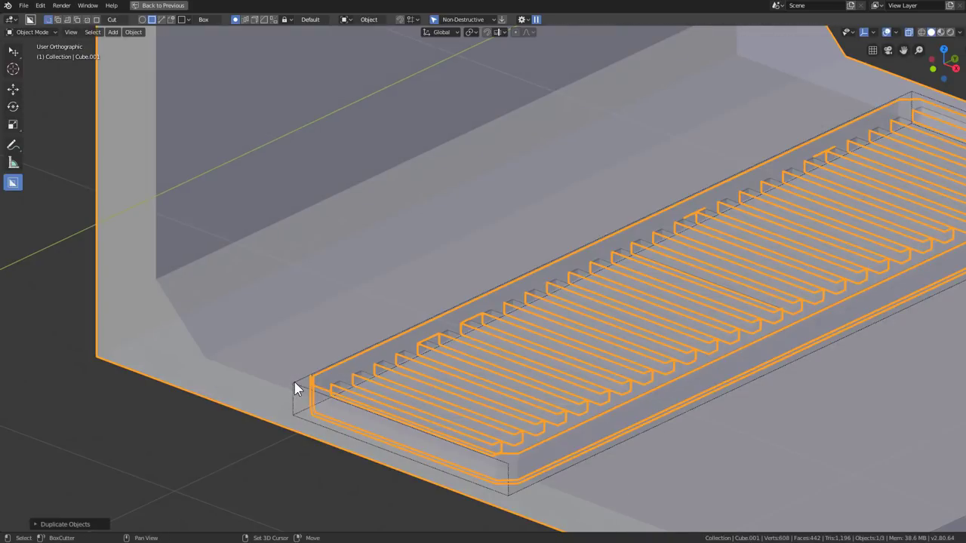
pyautogui.keyDown('shift'); pyautogui.click(295, 389); pyautogui.keyUp('shift')
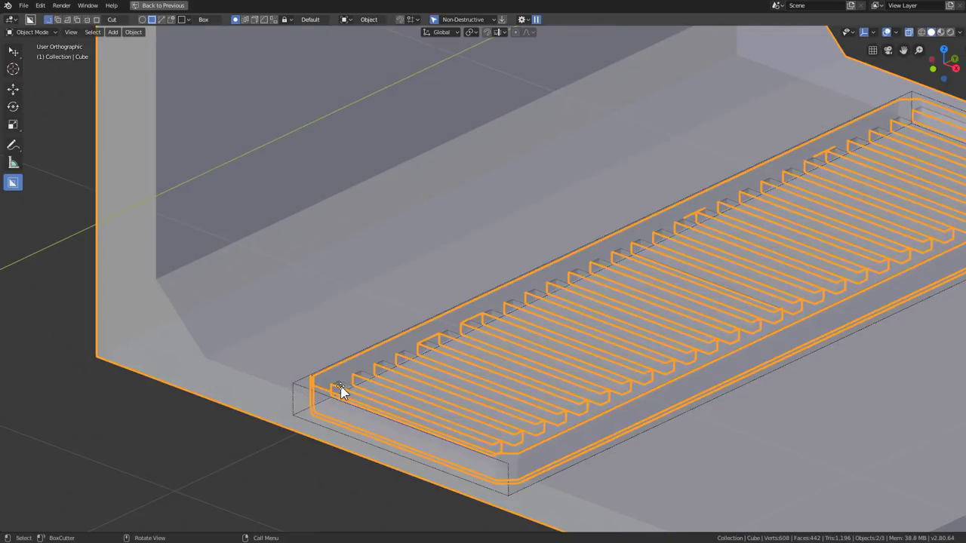
pyautogui.hotkey('ctrl', 'z')
pyautogui.scroll(2, 372, 335)
pyautogui.hotkey('alt', 'z')
pyautogui.scroll(1, 376, 394)
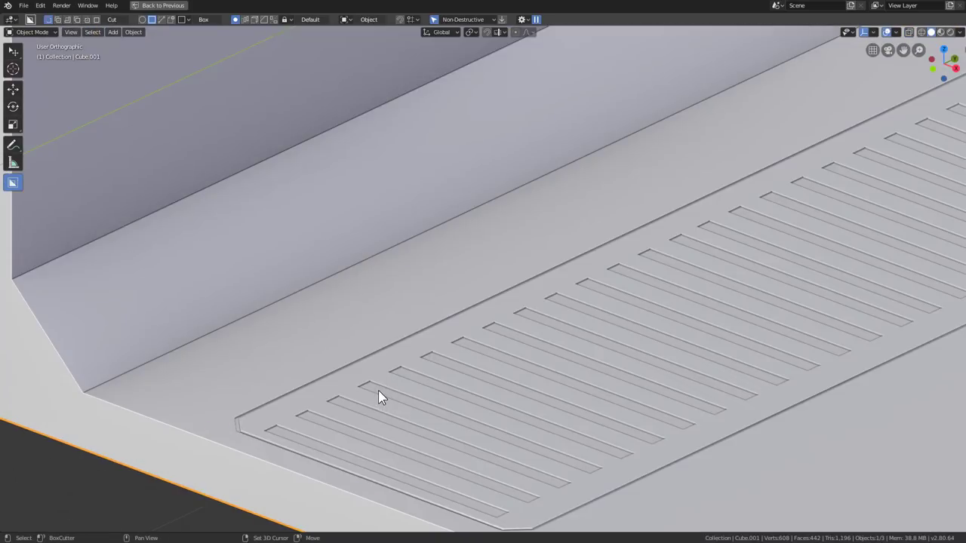
# Step: Slash the grating with the Box block using the Hard Ops operations menu
pyautogui.keyDown('shift'); pyautogui.click(378, 390); pyautogui.keyUp('shift')
pyautogui.hotkey('alt', 'z')
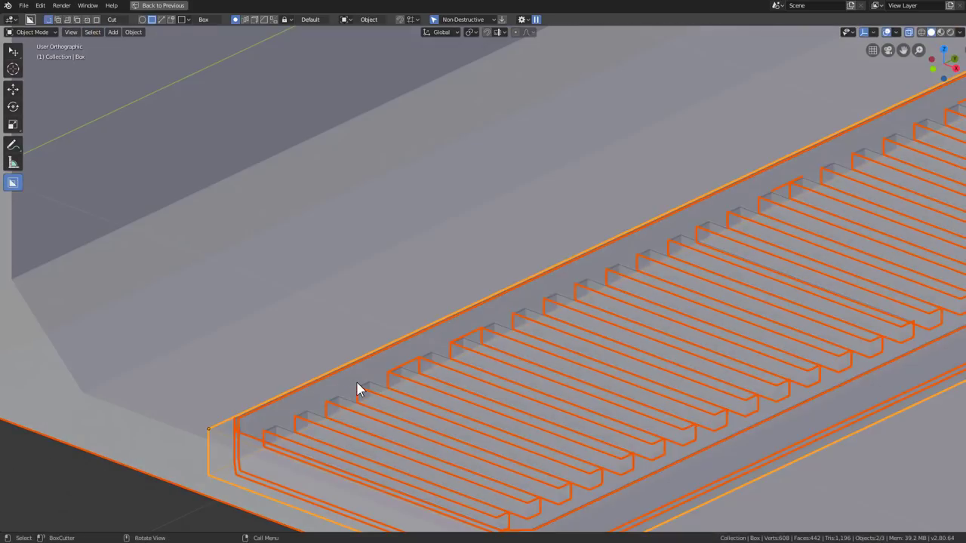
pyautogui.press('q')
pyautogui.click(330, 400)
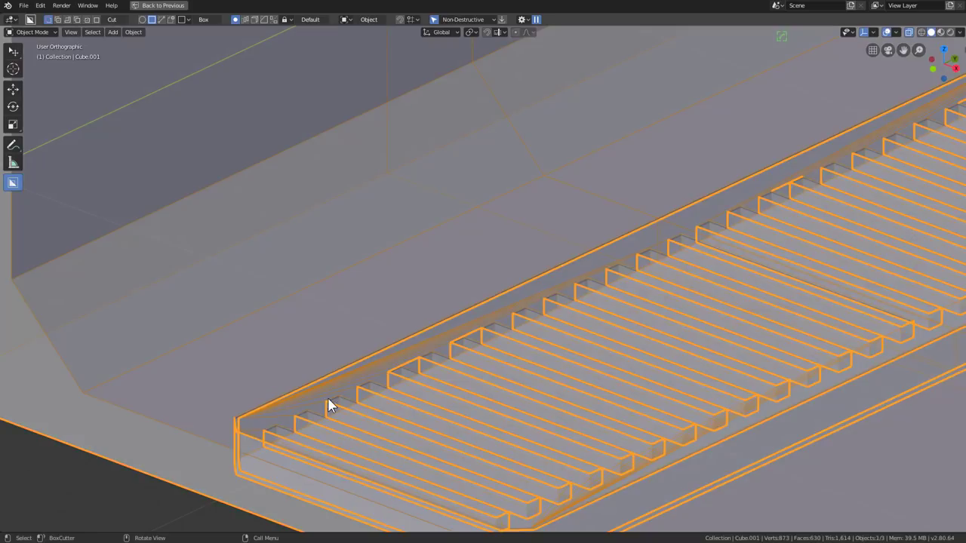
pyautogui.scroll(-5, 301, 403)
# Step: Delete the leftover grating object and select the corridor base in X-ray
pyautogui.click(329, 324)
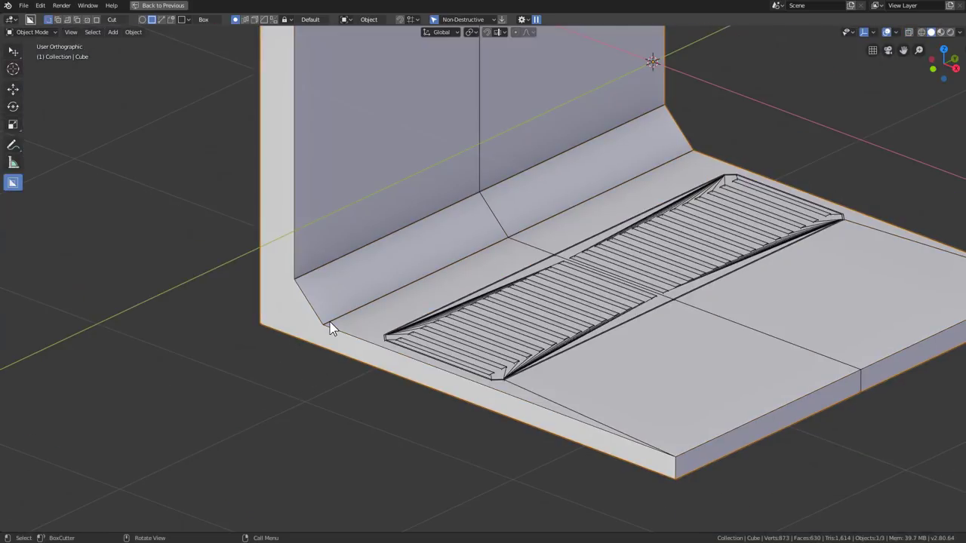
pyautogui.hotkey('ctrl', 'z')
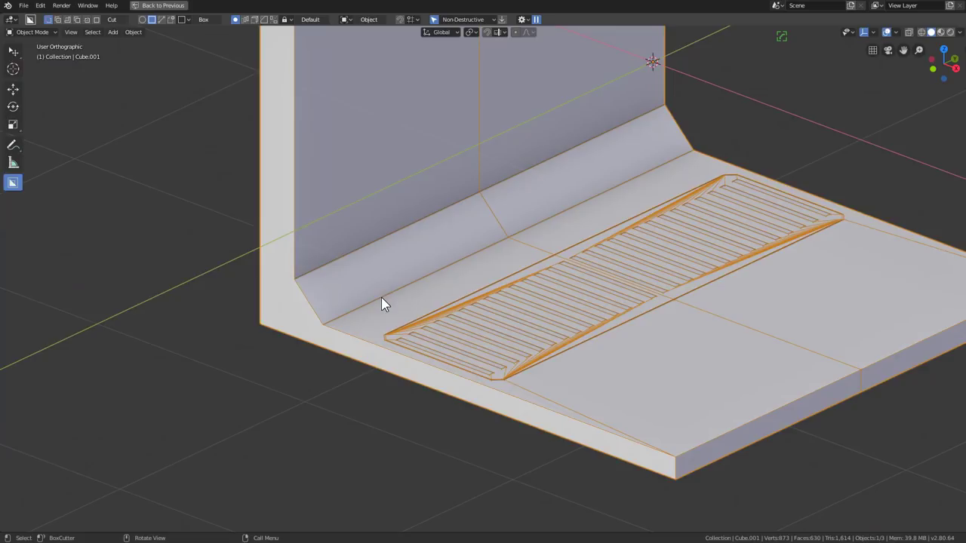
pyautogui.press('Delete')
pyautogui.scroll(3, 423, 317)
pyautogui.hotkey('alt', 'z')
pyautogui.click(474, 315)
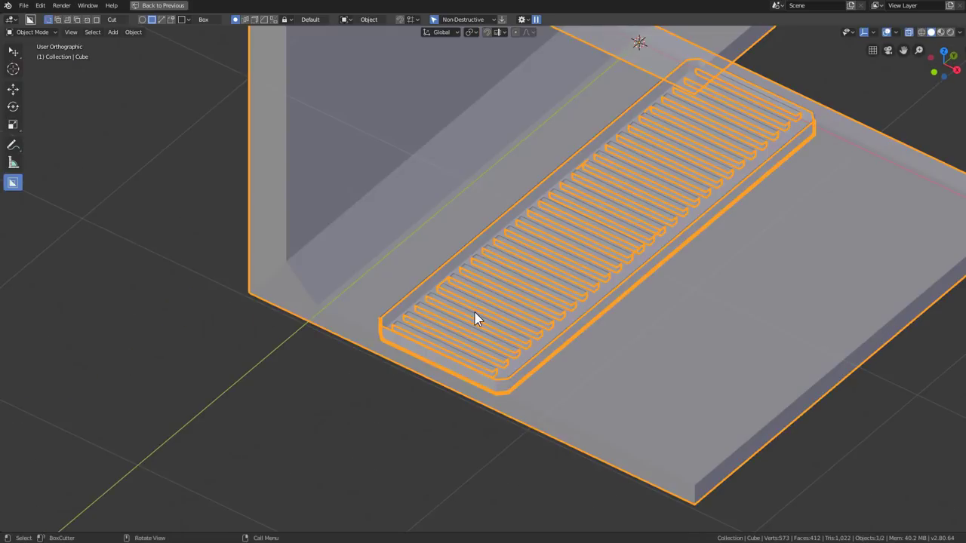
# Step: Select the Box cutter and inspect it alone in Local view before returning
pyautogui.hotkey('alt', 'z')
pyautogui.click(462, 320)
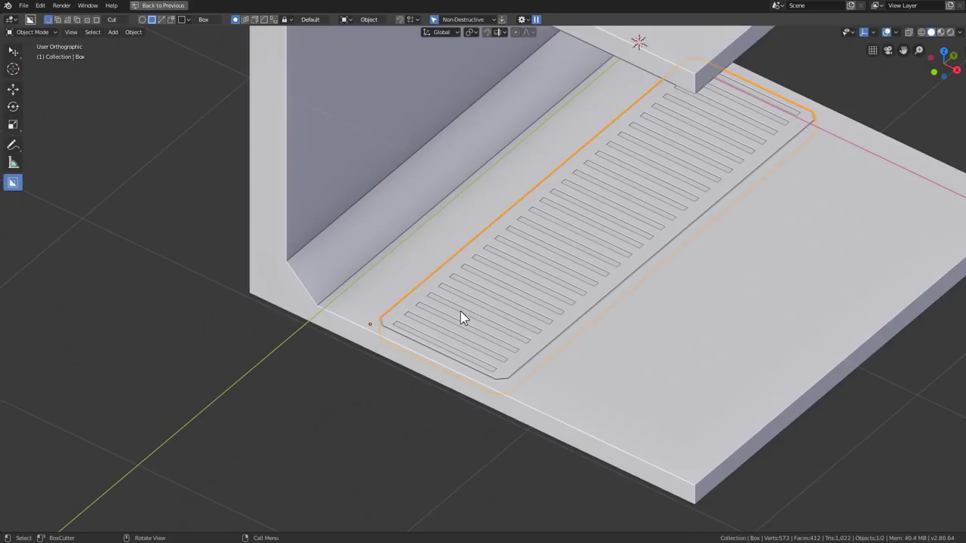
pyautogui.press('KP_Divide')
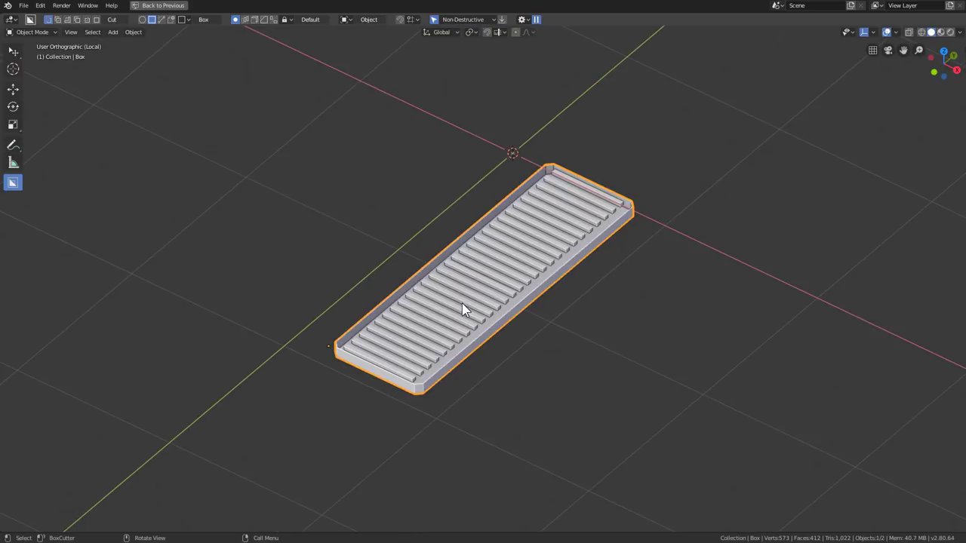
pyautogui.press('KP_Divide')
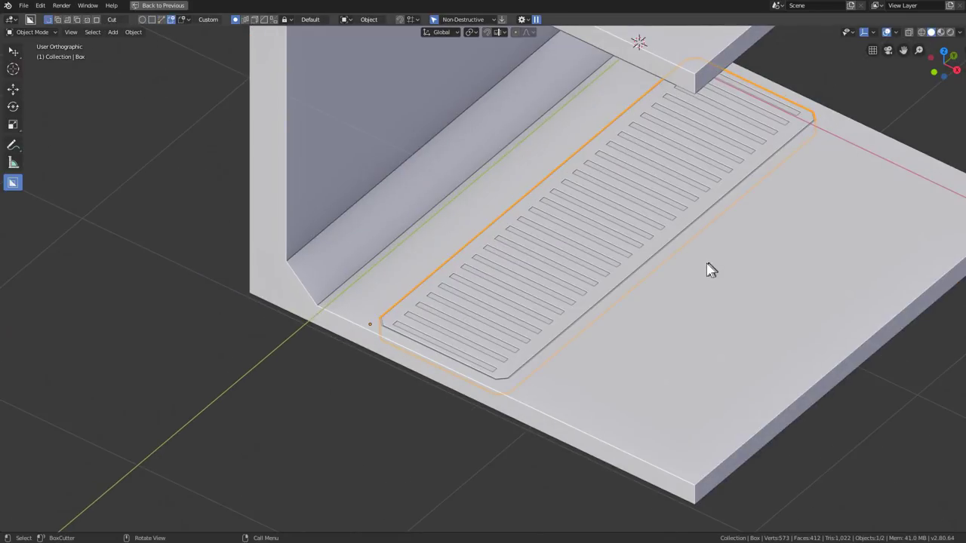
# Step: Select the corridor and cut slotted vent panels into the floor using the grille shape
pyautogui.moveTo(712, 269)
pyautogui.keyDown('shift'); pyautogui.mouseDown(button='middle')
pyautogui.moveTo(638, 280)
pyautogui.moveTo(582, 267)
pyautogui.mouseUp(button='middle'); pyautogui.keyUp('shift')
pyautogui.click(421, 340)
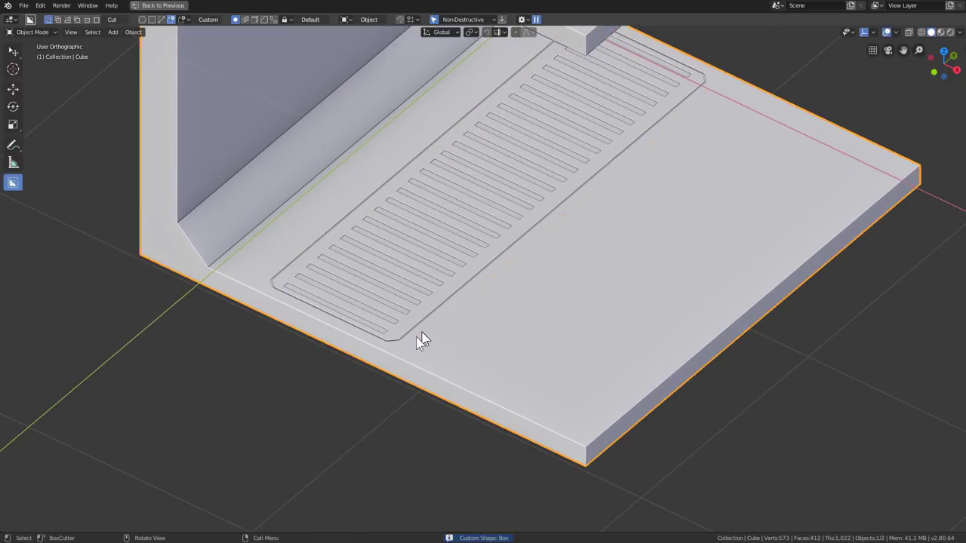
pyautogui.moveTo(402, 347)
pyautogui.mouseDown()
pyautogui.moveTo(632, 402)
pyautogui.moveTo(645, 392)
pyautogui.mouseUp()
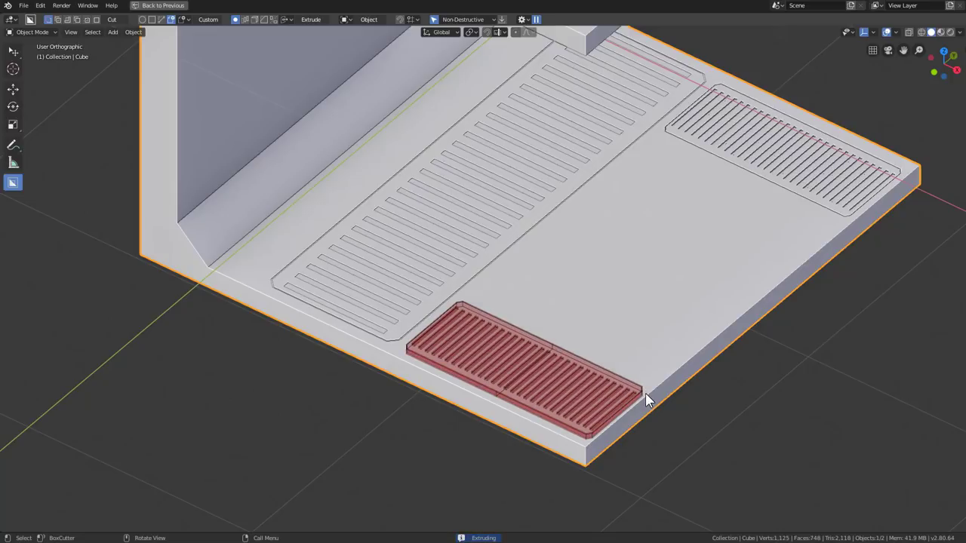
pyautogui.moveTo(645, 388); pyautogui.dragTo(645, 393)
pyautogui.moveTo(560, 313); pyautogui.dragTo(513, 311, button='middle')
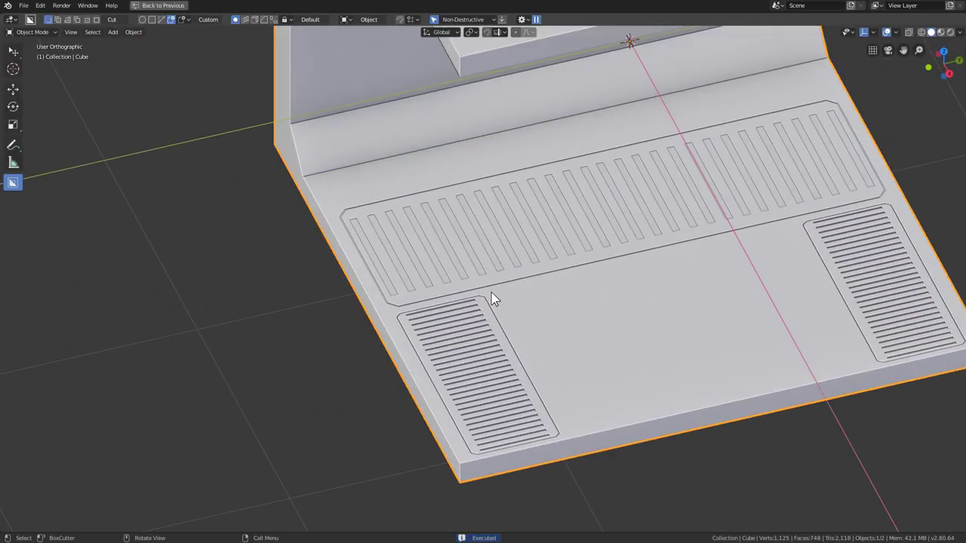
# Step: Cut a narrow fine-slotted vent strip into the floor between the vents
pyautogui.moveTo(491, 298); pyautogui.dragTo(645, 292)
pyautogui.click(645, 287)
pyautogui.moveTo(640, 287)
pyautogui.mouseDown(button='middle')
pyautogui.moveTo(561, 285)
pyautogui.moveTo(475, 316)
pyautogui.mouseUp(button='middle')
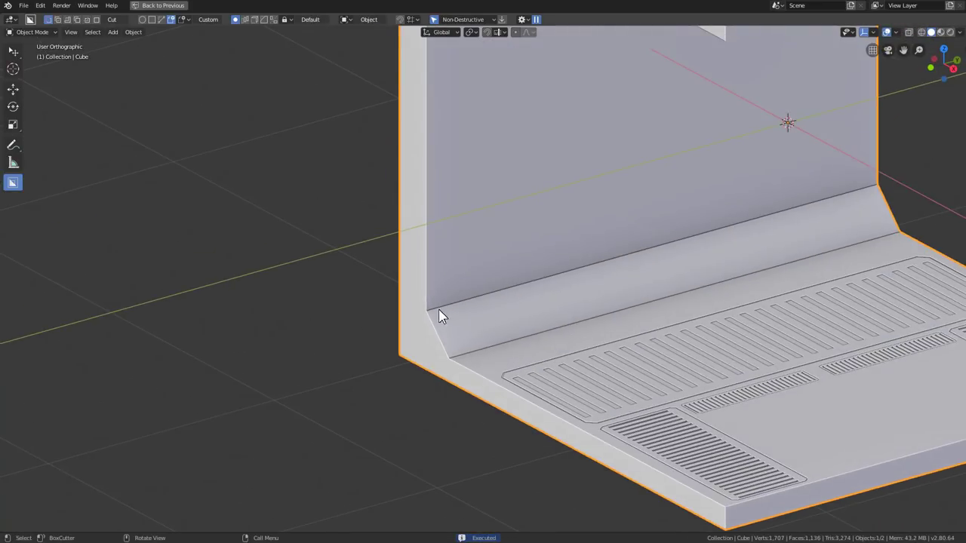
# Step: Cut slotted vent panels along the wall's chamfered base, with slots rotated across the box
pyautogui.moveTo(431, 311); pyautogui.dragTo(653, 294)
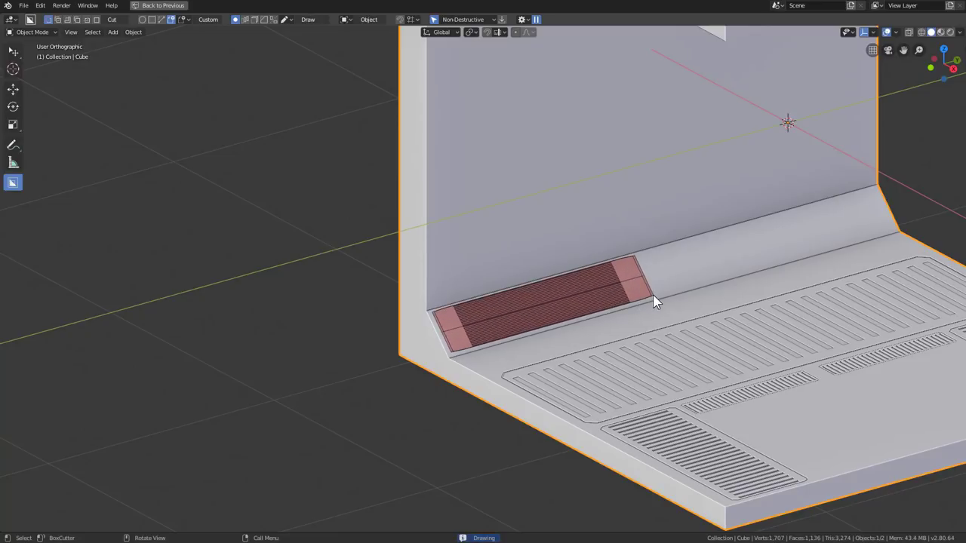
pyautogui.press('x')
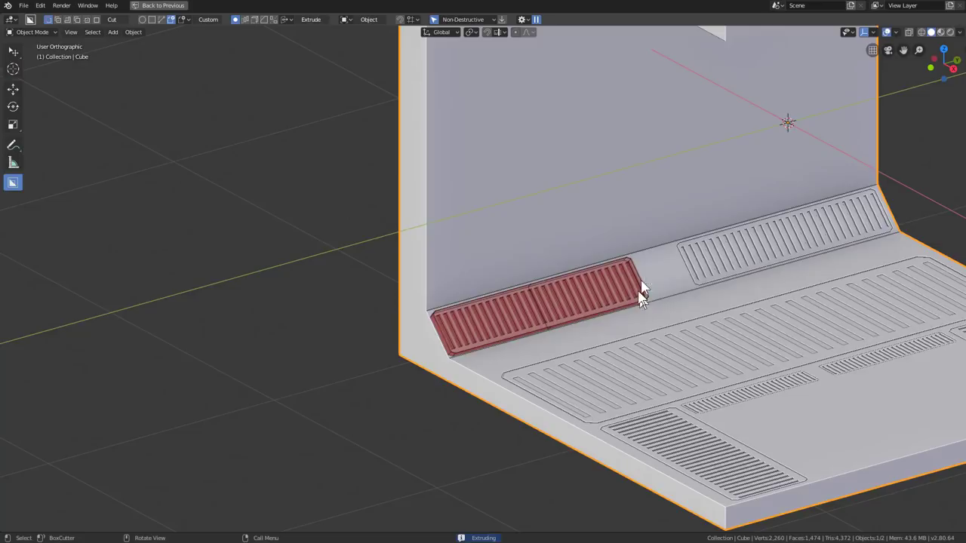
pyautogui.moveTo(651, 297); pyautogui.dragTo(641, 280)
pyautogui.moveTo(641, 280)
pyautogui.keyDown('shift'); pyautogui.mouseDown(button='middle')
pyautogui.moveTo(577, 336)
pyautogui.moveTo(610, 310)
pyautogui.mouseUp(button='middle'); pyautogui.keyUp('shift')
pyautogui.scroll(-1, 573, 329)
pyautogui.scroll(-1, 609, 306)
pyautogui.scroll(1, 610, 307)
# Step: Cut tall louvred panels into the back wall with the custom-shape cutter
pyautogui.moveTo(567, 410); pyautogui.dragTo(572, 425, button='middle')
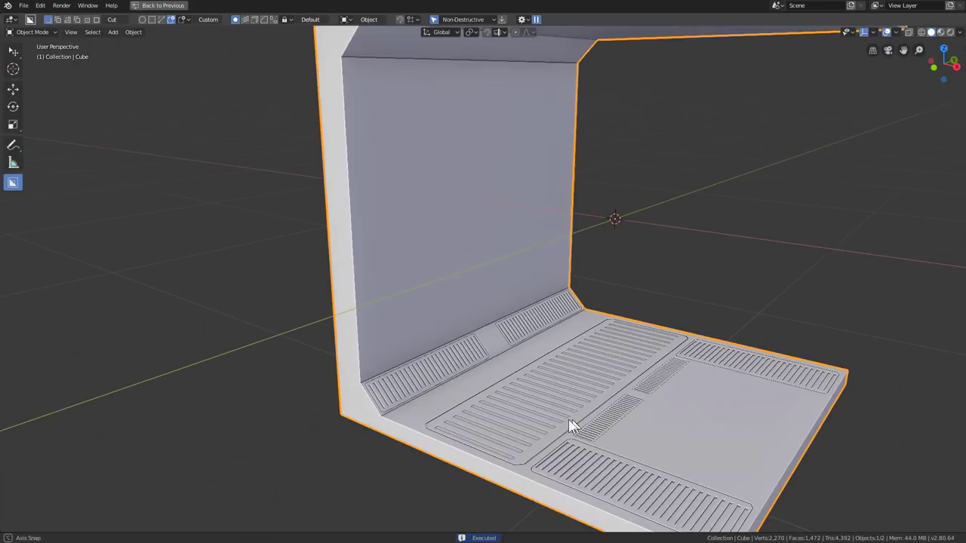
pyautogui.moveTo(570, 356); pyautogui.dragTo(554, 367, button='middle')
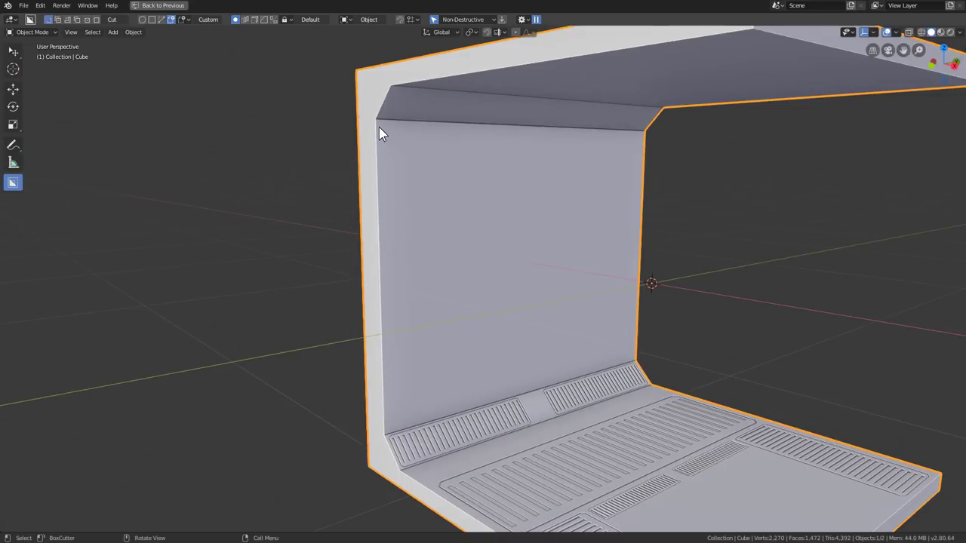
pyautogui.moveTo(378, 127); pyautogui.dragTo(521, 396)
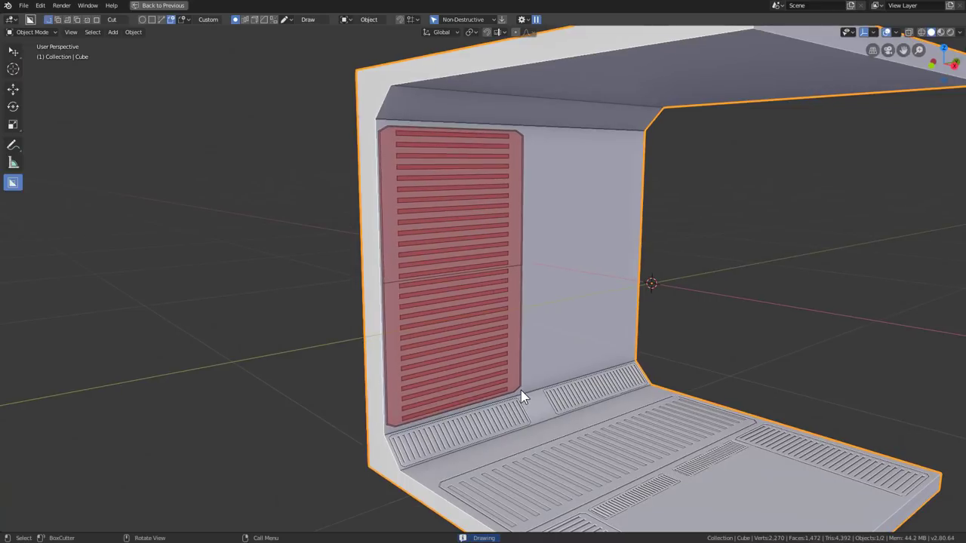
pyautogui.click(521, 391)
pyautogui.moveTo(571, 392); pyautogui.dragTo(556, 360, button='middle')
pyautogui.scroll(-3, 574, 370)
# Step: Cut vertical-slat vents along the upper chamfer strip above the louvres
pyautogui.click(557, 361)
pyautogui.moveTo(510, 323); pyautogui.dragTo(540, 369, button='middle')
pyautogui.scroll(3, 540, 370)
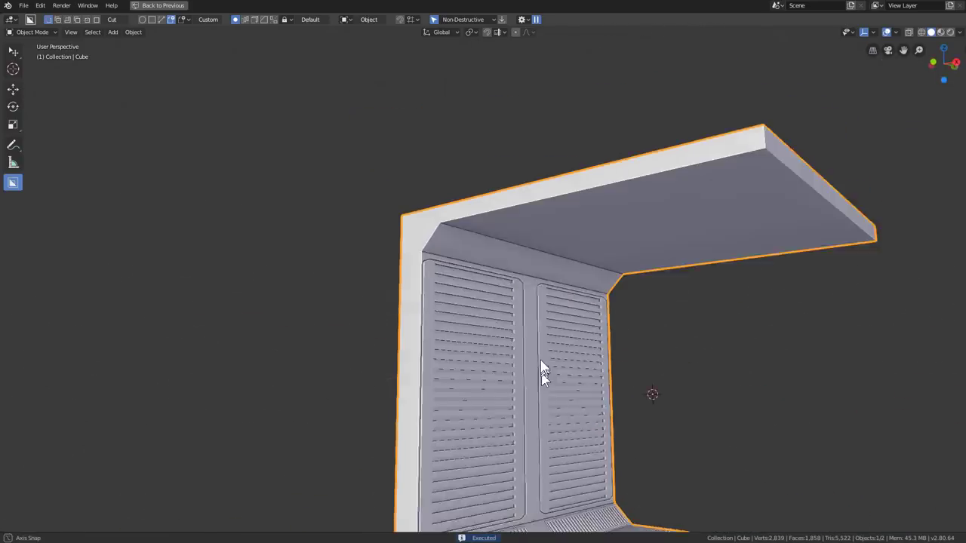
pyautogui.scroll(3, 540, 370)
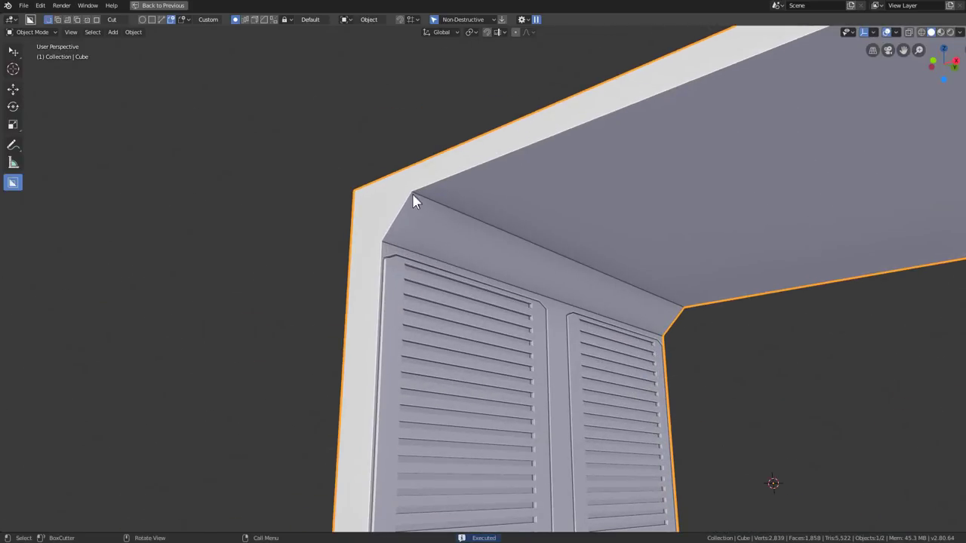
pyautogui.moveTo(412, 201); pyautogui.dragTo(539, 298)
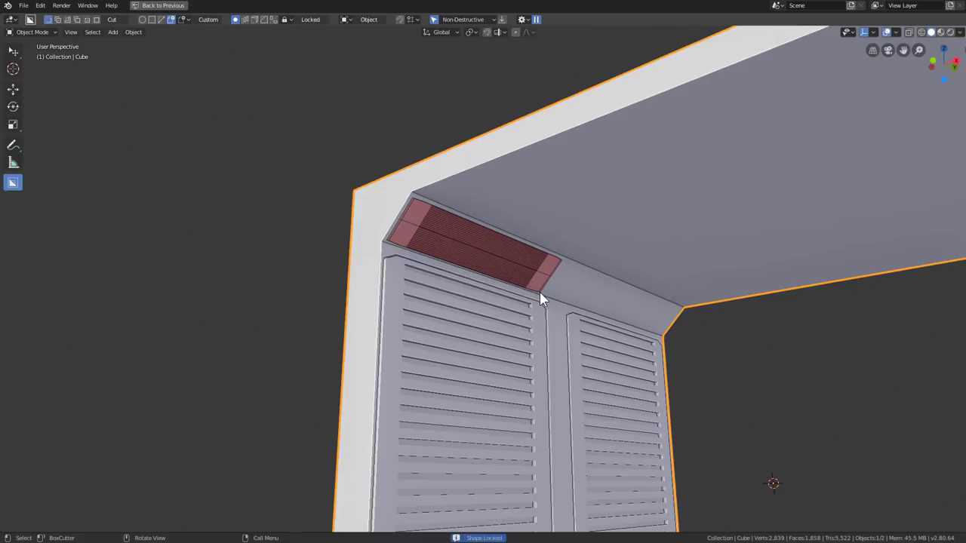
pyautogui.press('r')
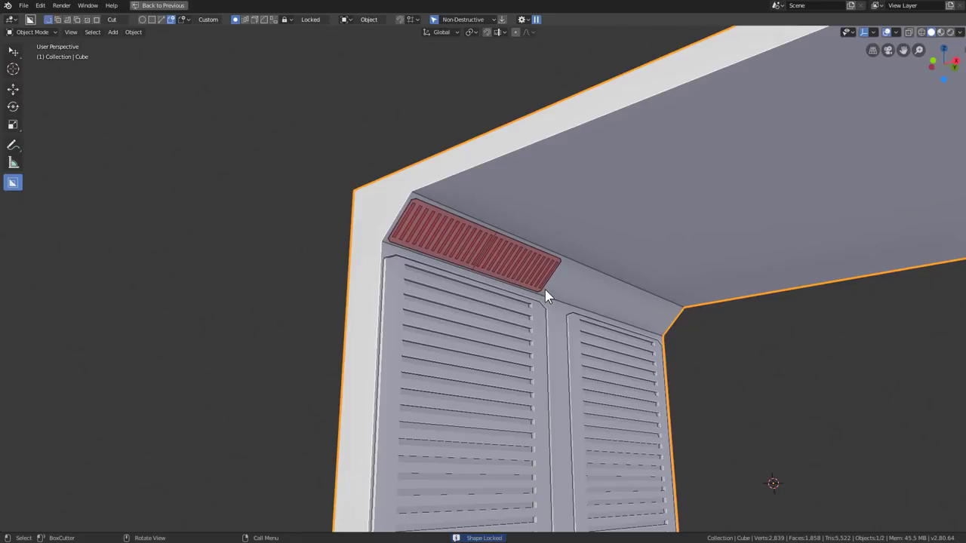
pyautogui.press('space')
pyautogui.moveTo(539, 284)
pyautogui.mouseDown(button='middle')
pyautogui.moveTo(540, 239)
pyautogui.moveTo(511, 427)
pyautogui.moveTo(572, 401)
pyautogui.mouseUp(button='middle')
# Step: Switch the cutter to a plain Box and cut a small slot between the louvres
pyautogui.press('d')
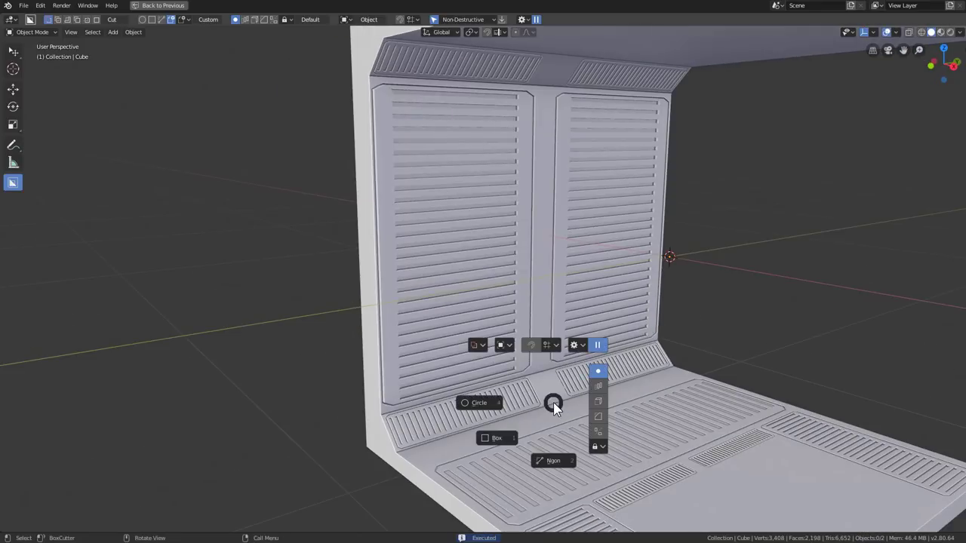
pyautogui.click(501, 424)
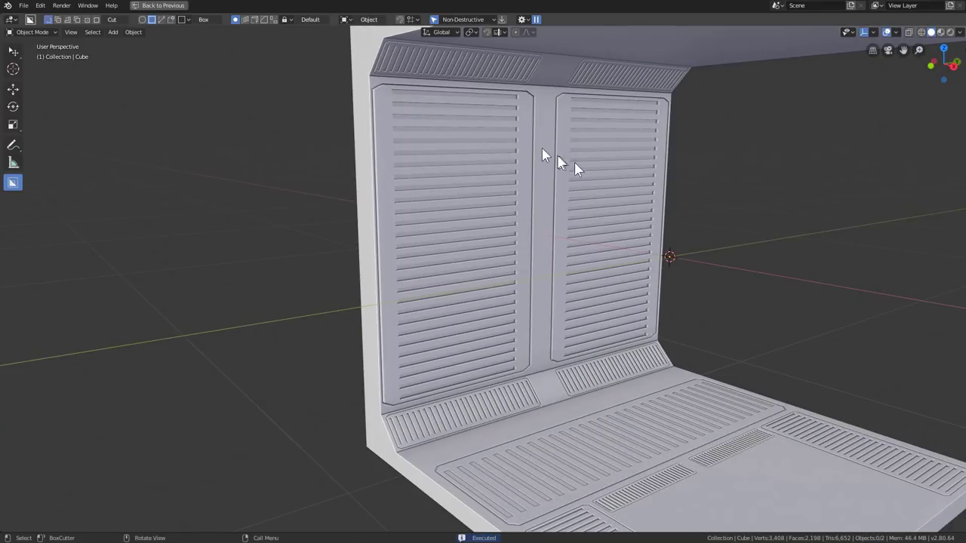
pyautogui.moveTo(532, 147); pyautogui.dragTo(536, 170)
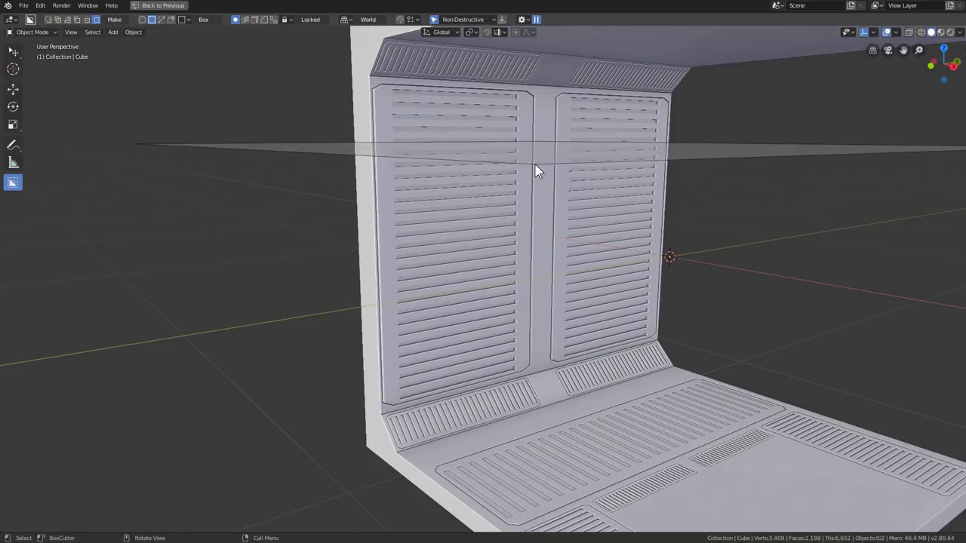
pyautogui.press('Escape')
pyautogui.moveTo(531, 130); pyautogui.dragTo(536, 152)
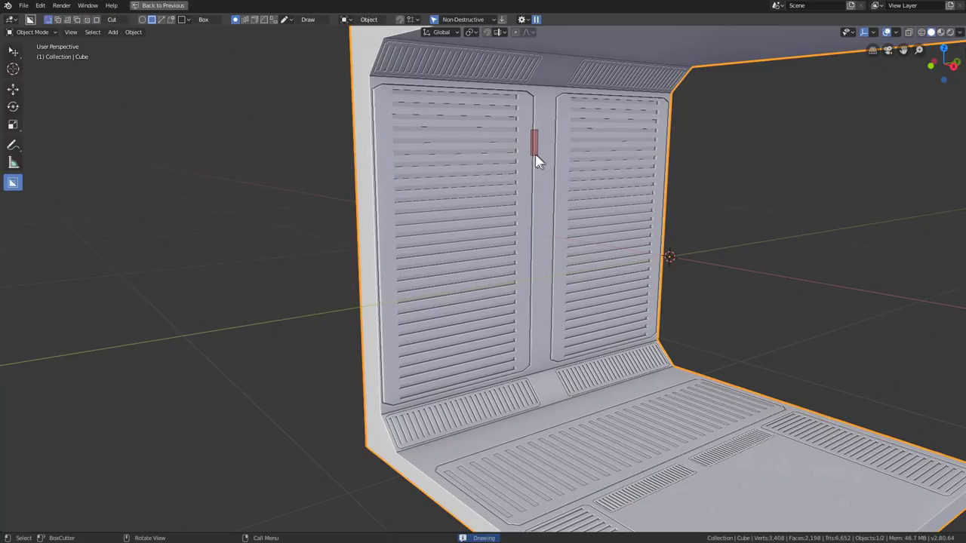
pyautogui.click(539, 194)
# Step: Sink a large rectangular recess into the open floor area beside the fine-slot strips
pyautogui.moveTo(539, 194)
pyautogui.mouseDown(button='middle')
pyautogui.moveTo(637, 388)
pyautogui.moveTo(492, 340)
pyautogui.moveTo(476, 310)
pyautogui.mouseUp(button='middle')
pyautogui.click(637, 389)
pyautogui.moveTo(471, 306); pyautogui.dragTo(747, 404)
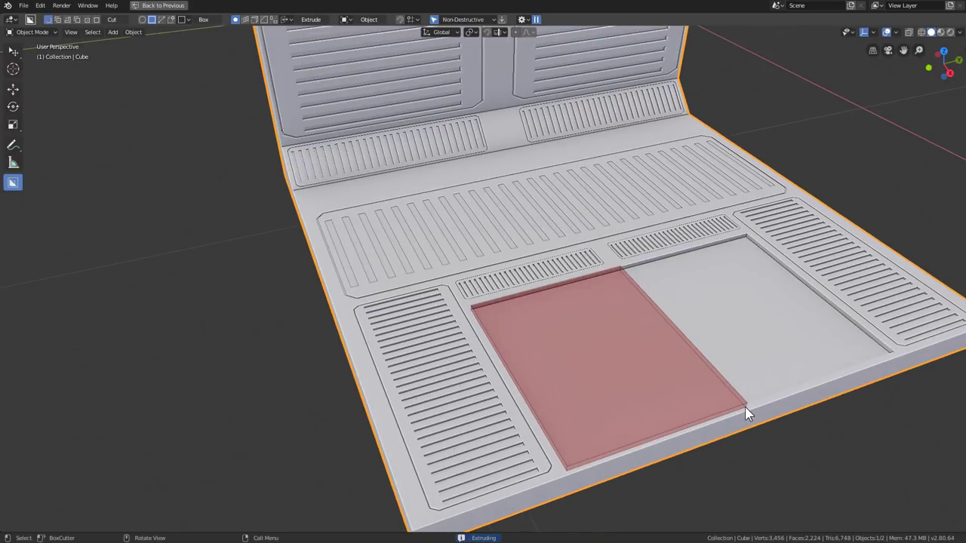
pyautogui.click(745, 407)
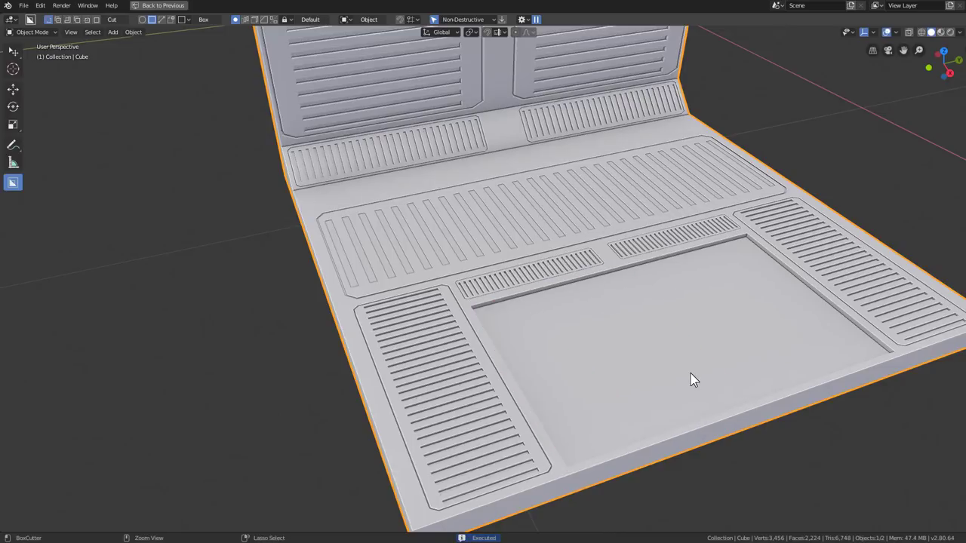
# Step: Undo the previous floor cut and stamp a hollow solidified box into the floor recess
pyautogui.hotkey('ctrl', 'z')
pyautogui.moveTo(465, 308); pyautogui.dragTo(802, 385)
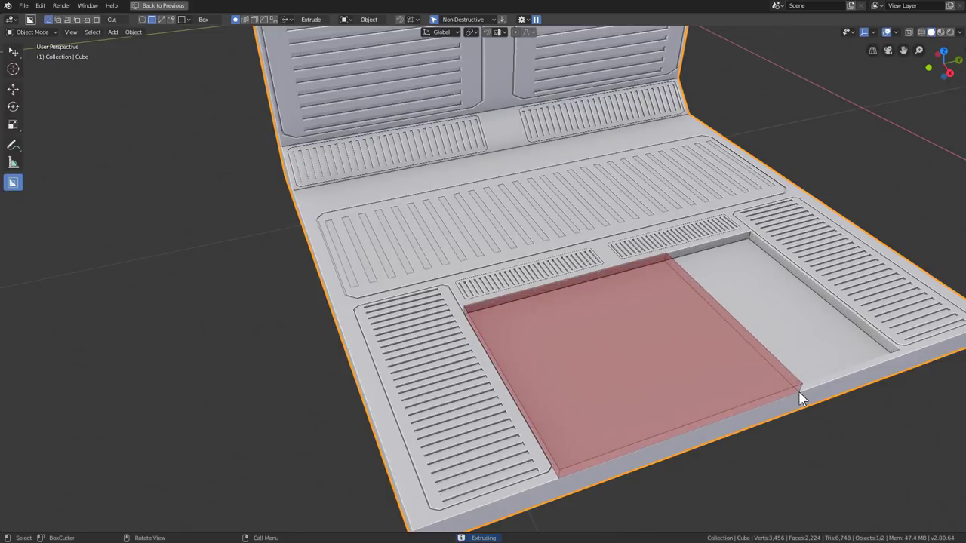
pyautogui.press('t')
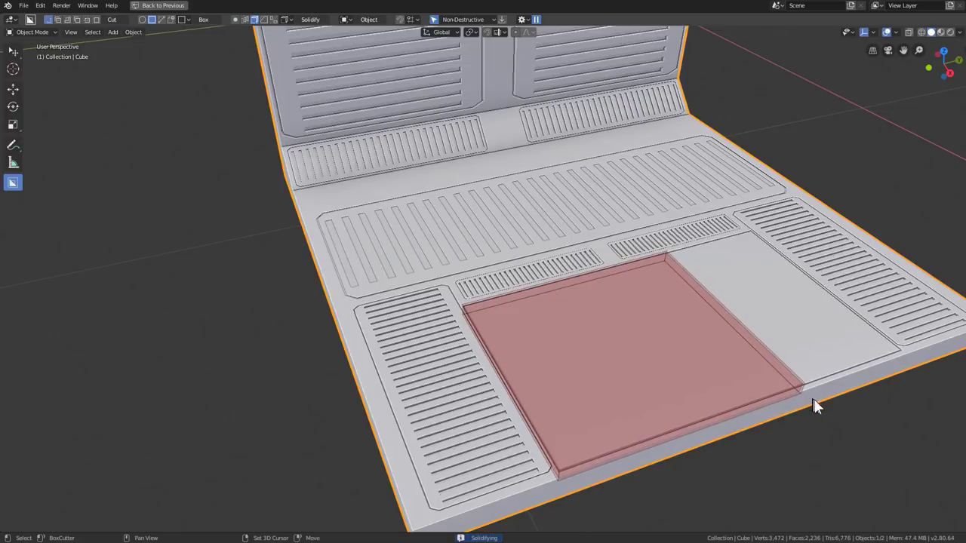
pyautogui.click(668, 393)
# Step: Cut a thin strip along the floor's front edge, rotated on Y to match it
pyautogui.moveTo(656, 378); pyautogui.dragTo(555, 376, button='middle')
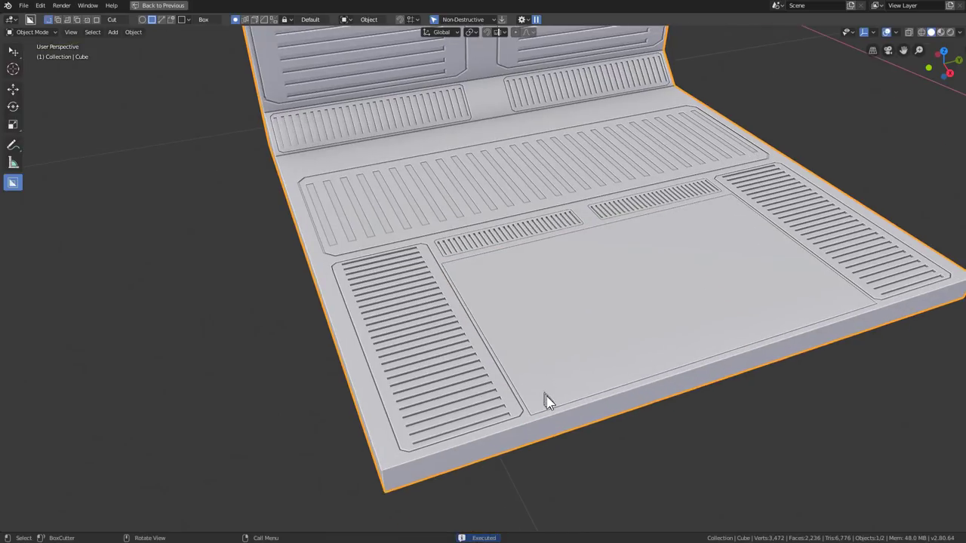
pyautogui.moveTo(679, 370); pyautogui.dragTo(772, 339)
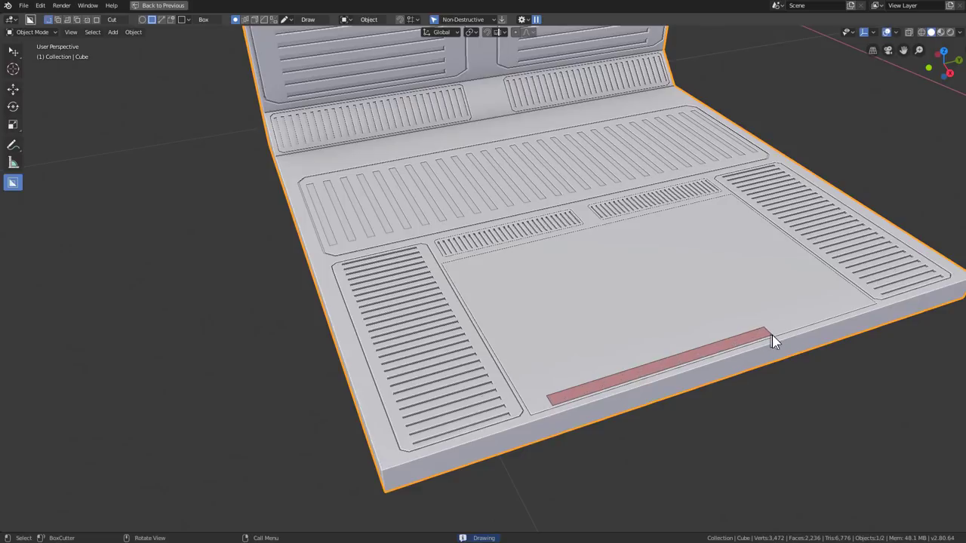
pyautogui.click(770, 344)
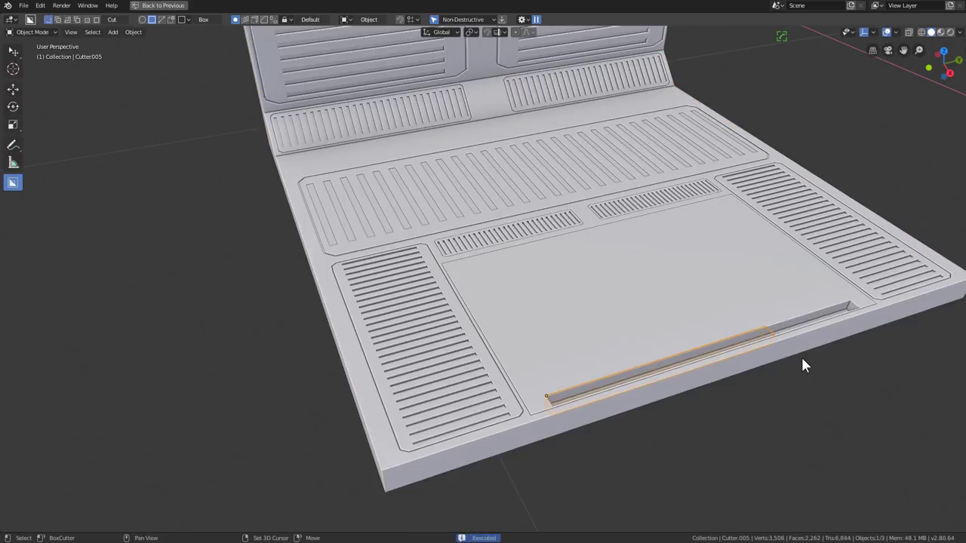
pyautogui.press('r')
pyautogui.press('y')
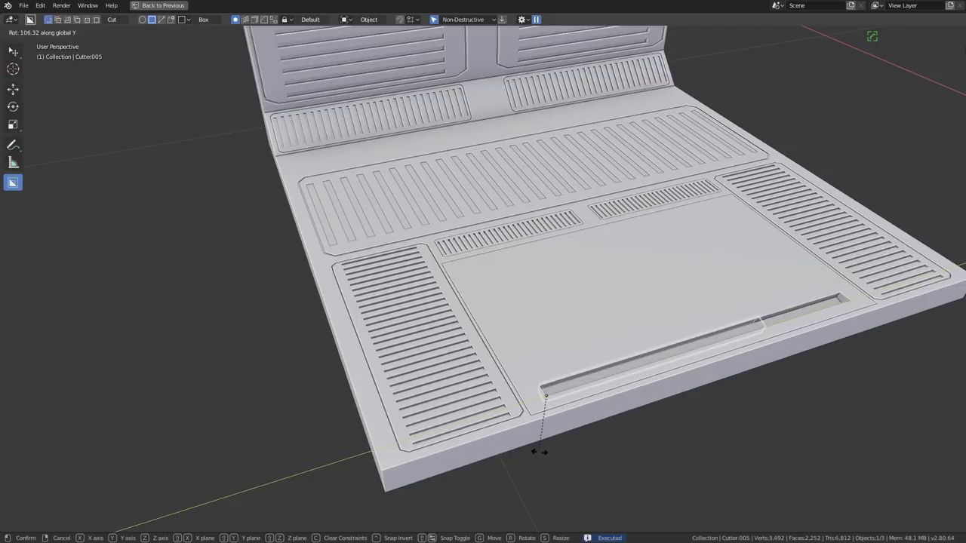
pyautogui.click(500, 442)
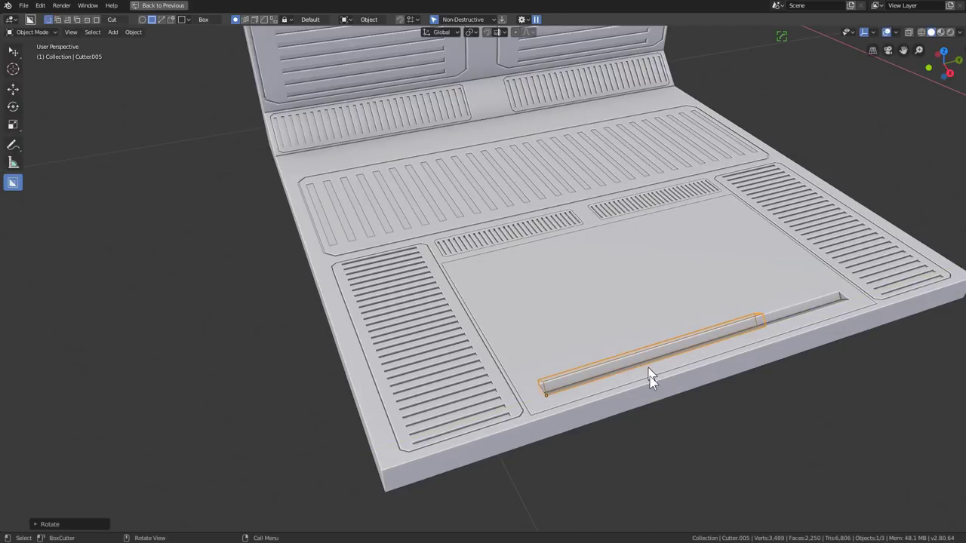
pyautogui.moveTo(649, 377)
pyautogui.mouseDown(button='middle')
pyautogui.moveTo(658, 395)
pyautogui.moveTo(657, 379)
pyautogui.mouseUp(button='middle')
pyautogui.click(669, 388)
pyautogui.scroll(3, 648, 377)
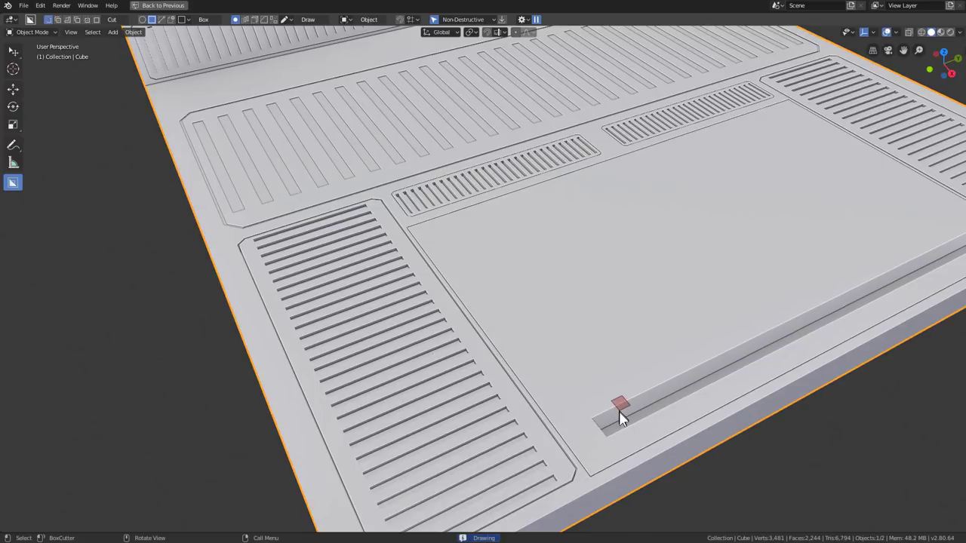
# Step: Cut a small notch at the groove's end and a tiny slot in the panel surface
pyautogui.moveTo(621, 420); pyautogui.dragTo(603, 448)
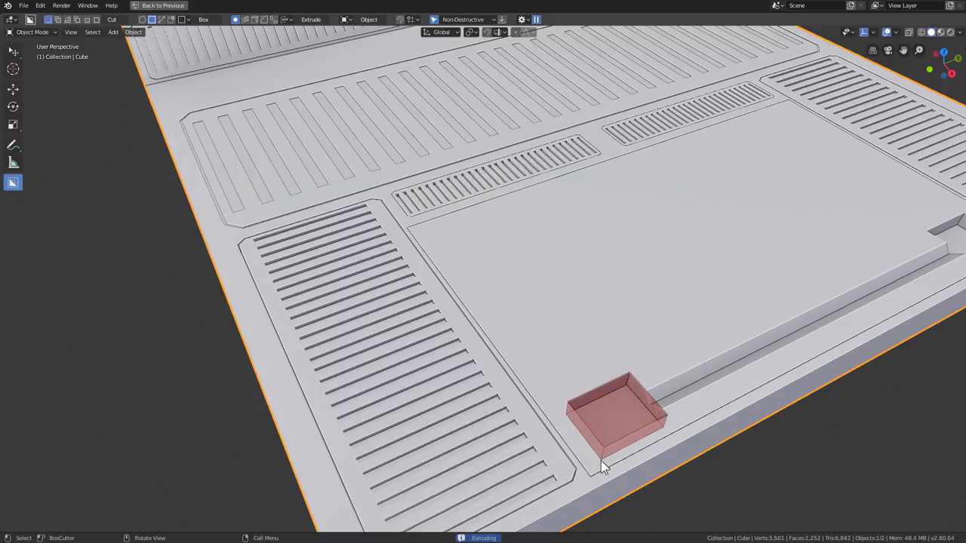
pyautogui.click(600, 460)
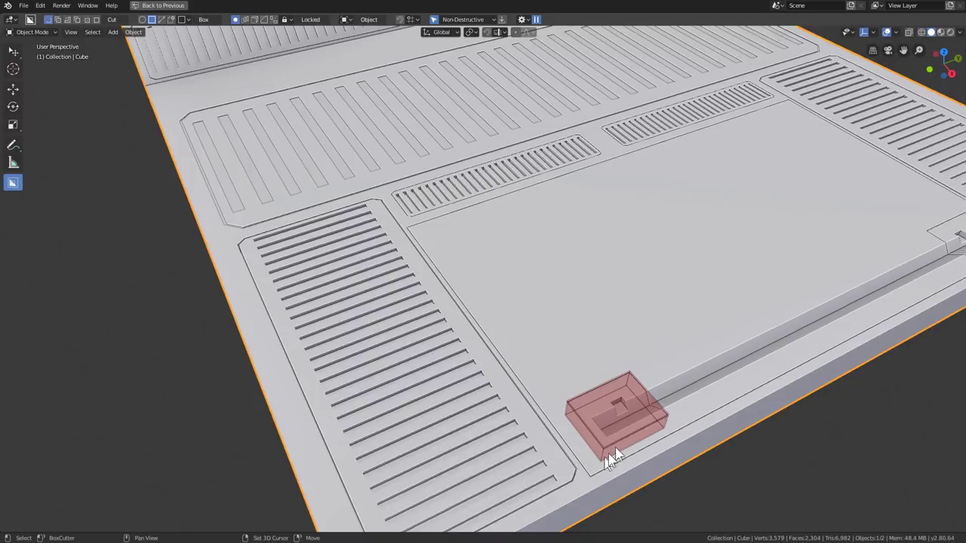
pyautogui.keyDown('shift'); pyautogui.moveTo(649, 410); pyautogui.dragTo(562, 384, button='middle'); pyautogui.keyUp('shift')
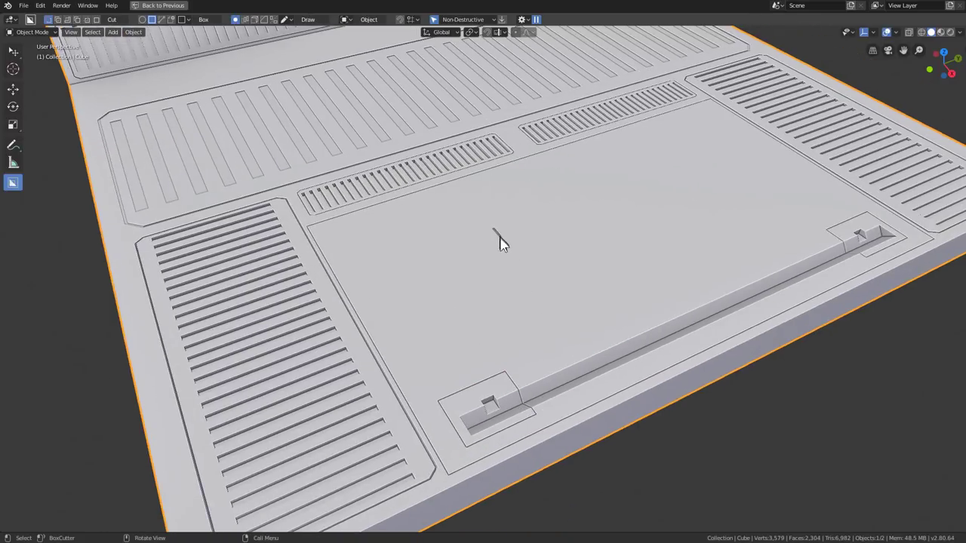
pyautogui.click(558, 328)
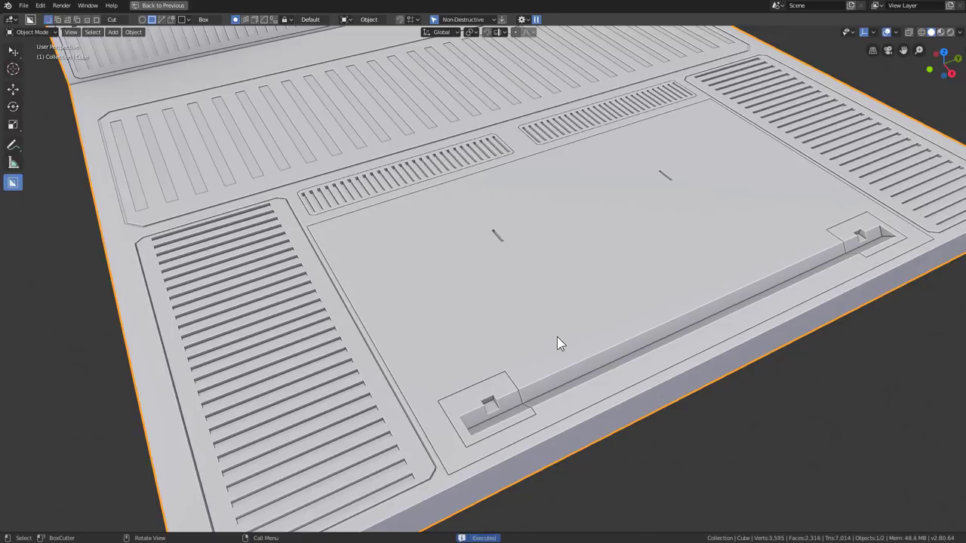
pyautogui.moveTo(556, 337); pyautogui.dragTo(559, 337)
# Step: Finish the tiny slot, then engrave a bevel-cornered rectangle outline across the panel middle
pyautogui.click(576, 273)
pyautogui.moveTo(457, 220)
pyautogui.mouseDown()
pyautogui.moveTo(599, 350)
pyautogui.moveTo(640, 314)
pyautogui.mouseUp()
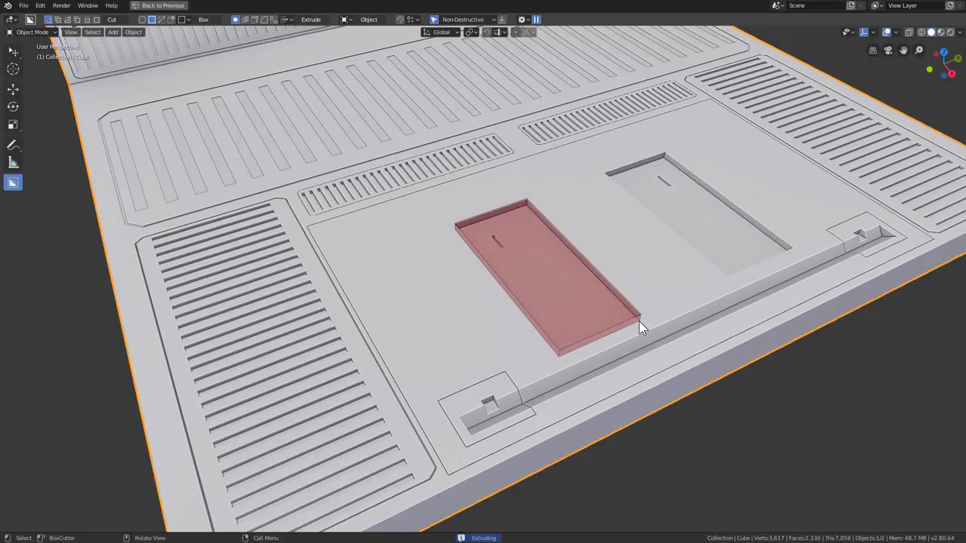
pyautogui.press('b')
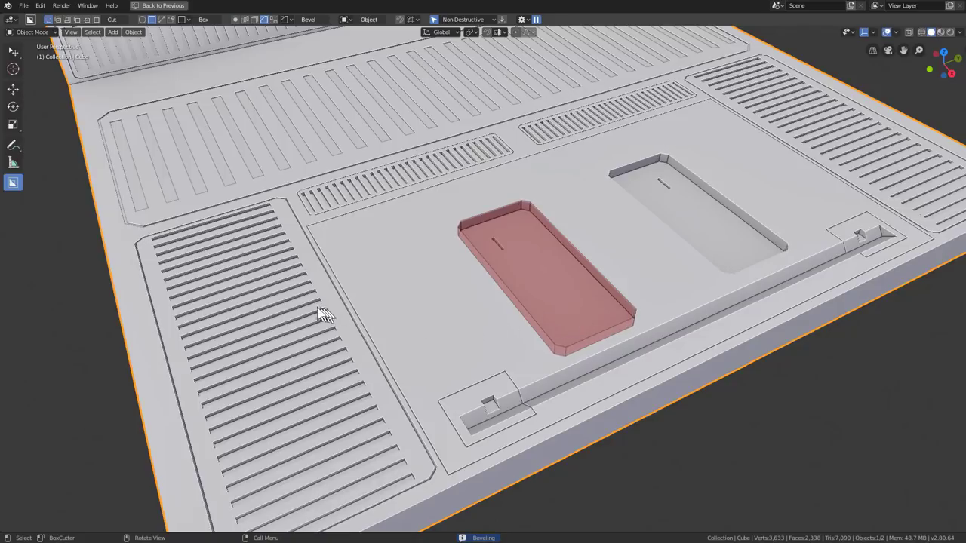
pyautogui.press('t')
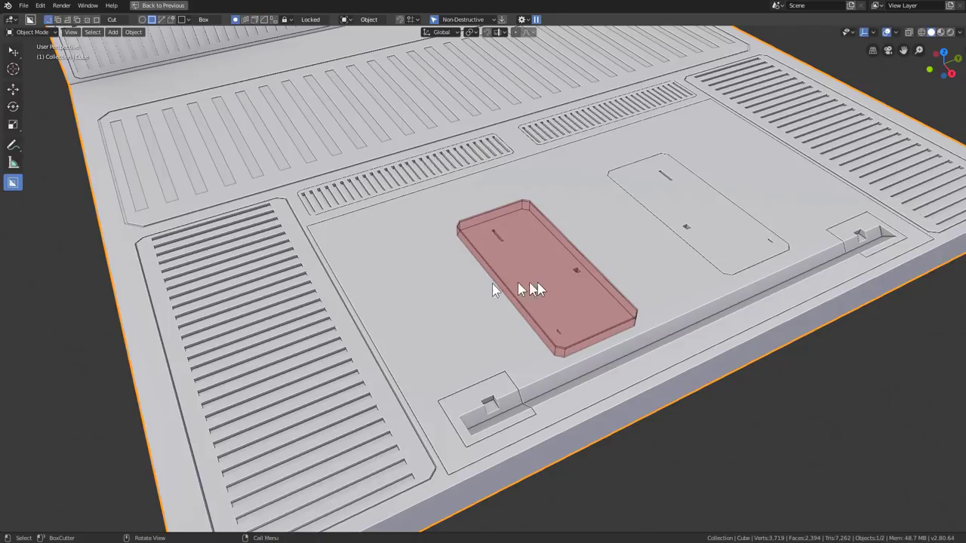
pyautogui.click(490, 271)
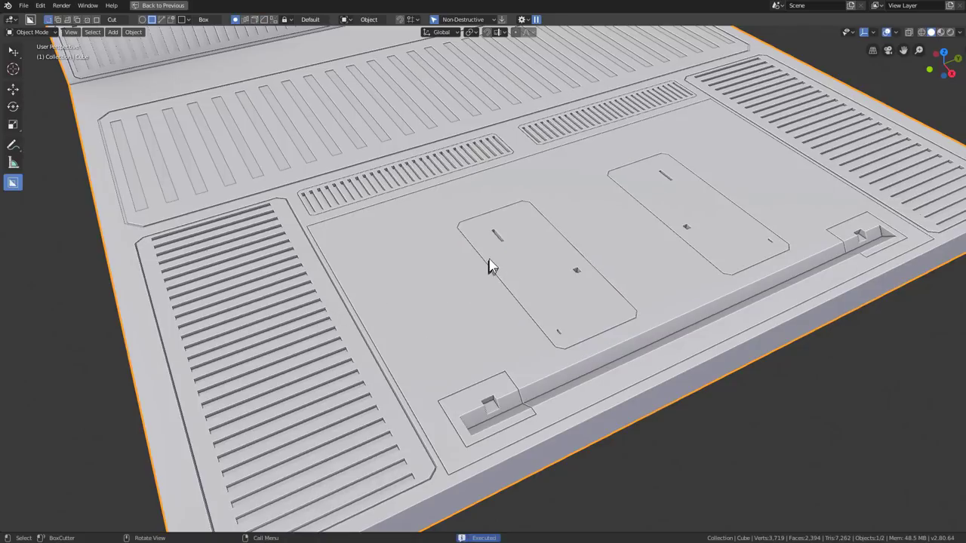
# Step: Cut a long slot inside the left rectangle and a shape-locked notch into the groove's ledge
pyautogui.click(524, 324)
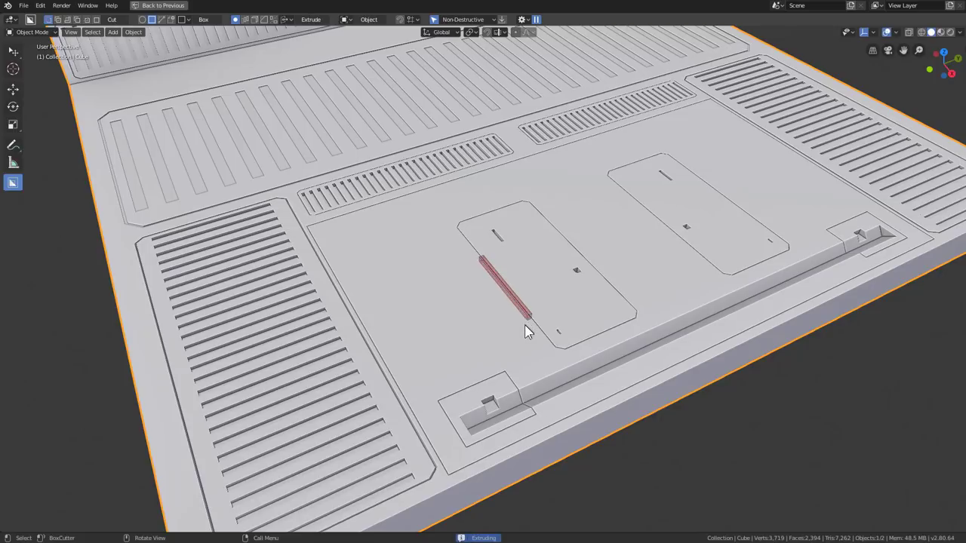
pyautogui.click(671, 329)
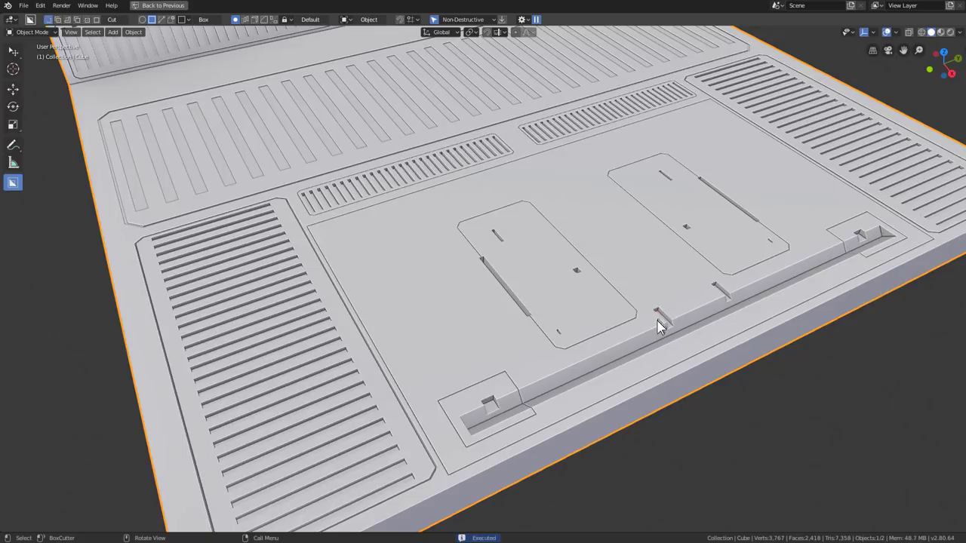
pyautogui.click(658, 326)
pyautogui.click(667, 339)
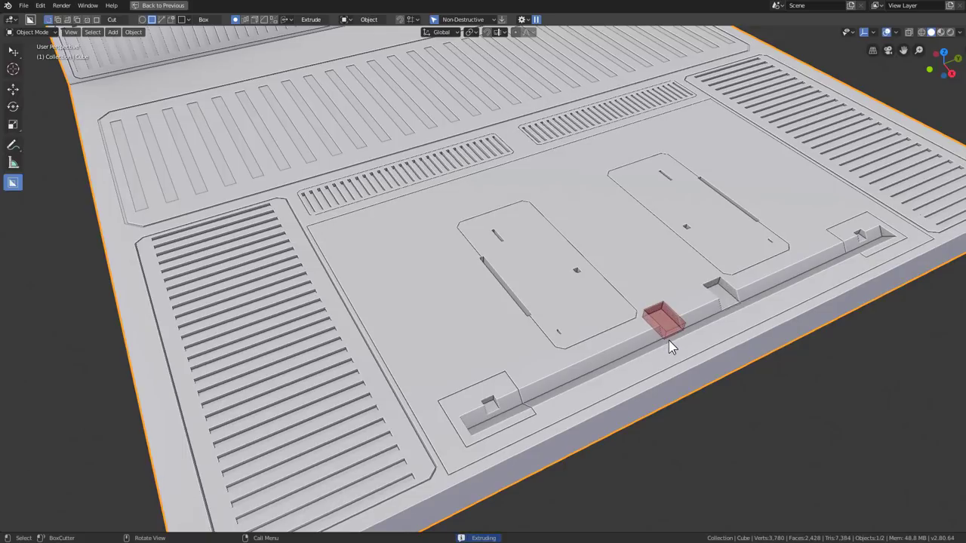
pyautogui.press('Tab')
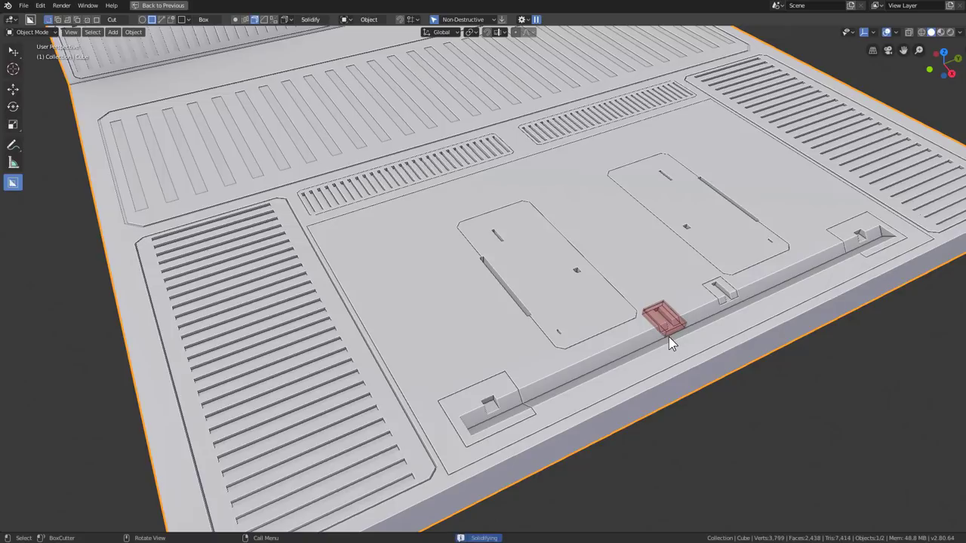
pyautogui.click(625, 316)
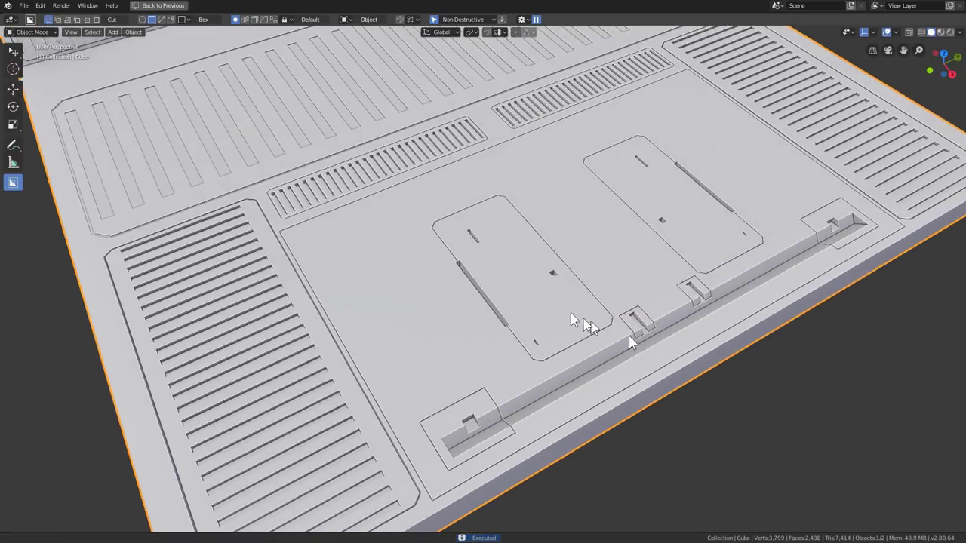
# Step: Add a second notch cut, a small slot near the panel's left side, and outline the inner panel
pyautogui.scroll(5, 619, 317)
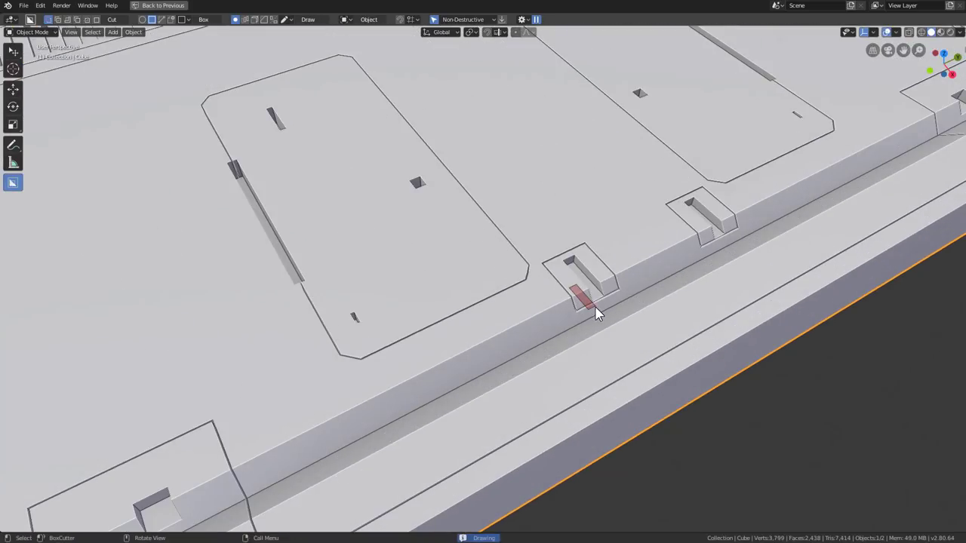
pyautogui.click(596, 311)
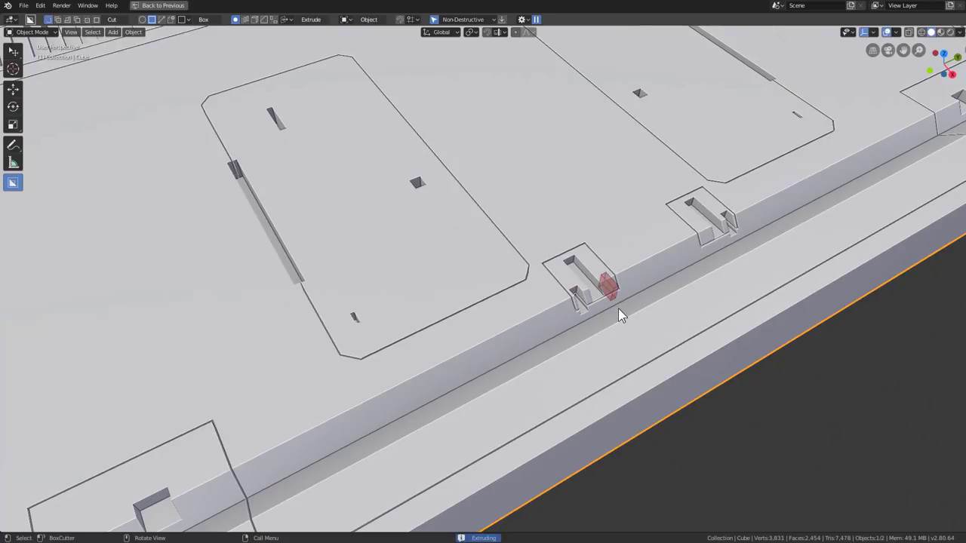
pyautogui.click(617, 309)
pyautogui.scroll(-8, 558, 301)
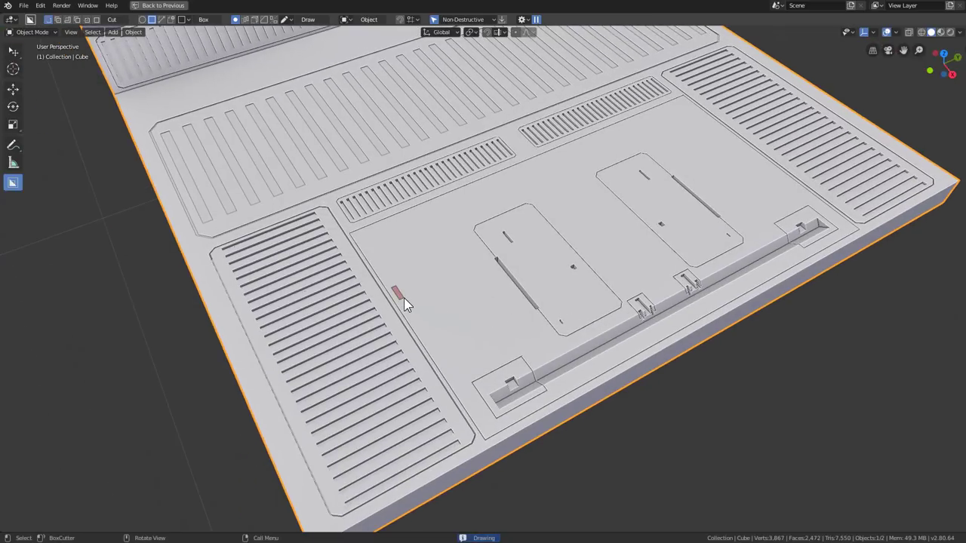
pyautogui.click(497, 326)
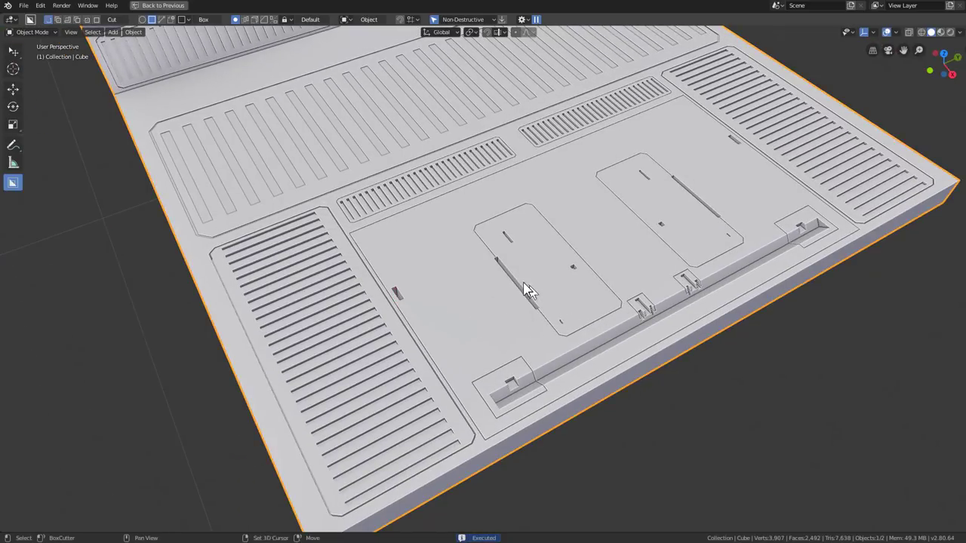
pyautogui.keyDown('shift'); pyautogui.moveTo(432, 266); pyautogui.dragTo(483, 265, button='middle'); pyautogui.keyUp('shift')
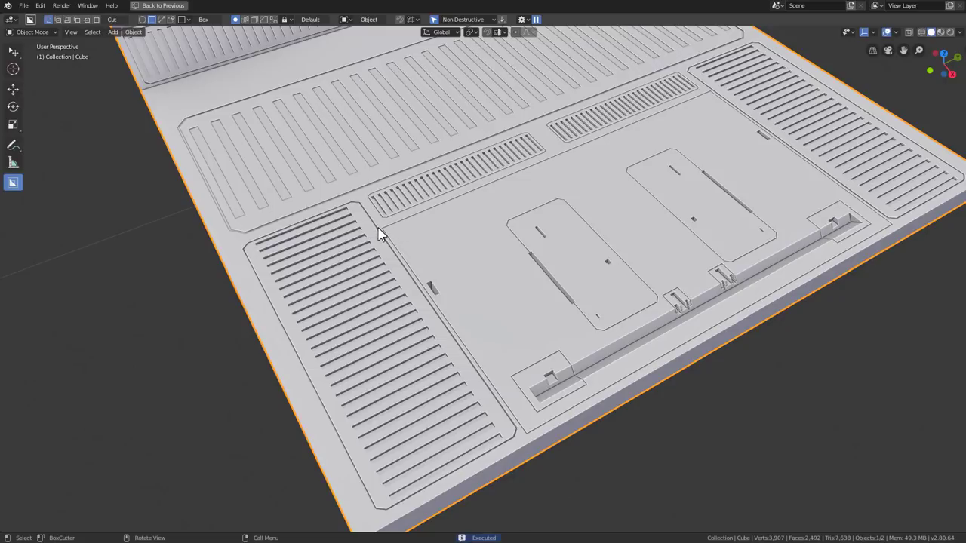
pyautogui.moveTo(378, 227)
pyautogui.mouseDown()
pyautogui.moveTo(760, 289)
pyautogui.moveTo(897, 232)
pyautogui.mouseUp()
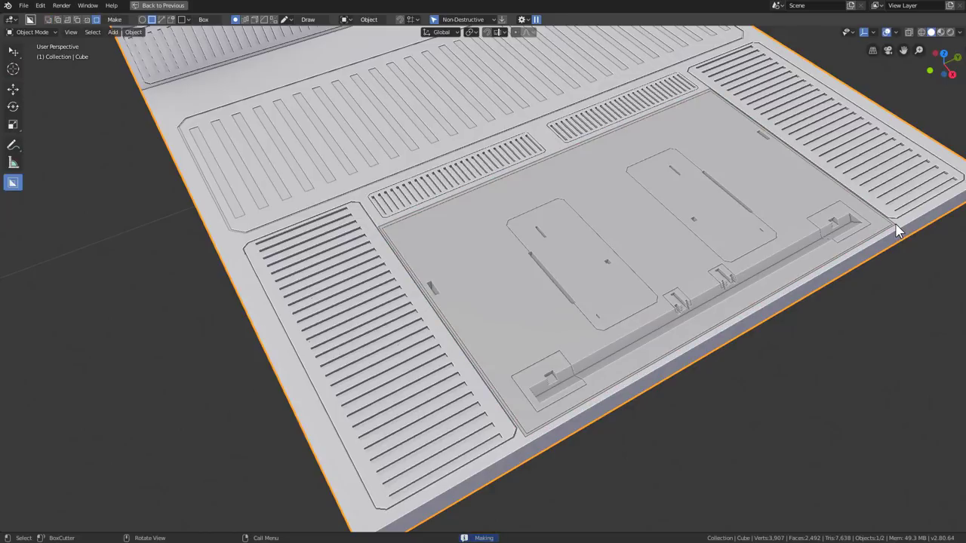
# Step: Make the inner panel box a separate plate and drop it slightly along Z
pyautogui.moveTo(896, 233)
pyautogui.mouseDown(button='middle')
pyautogui.moveTo(896, 217)
pyautogui.moveTo(884, 216)
pyautogui.mouseUp(button='middle')
pyautogui.scroll(2, 620, 251)
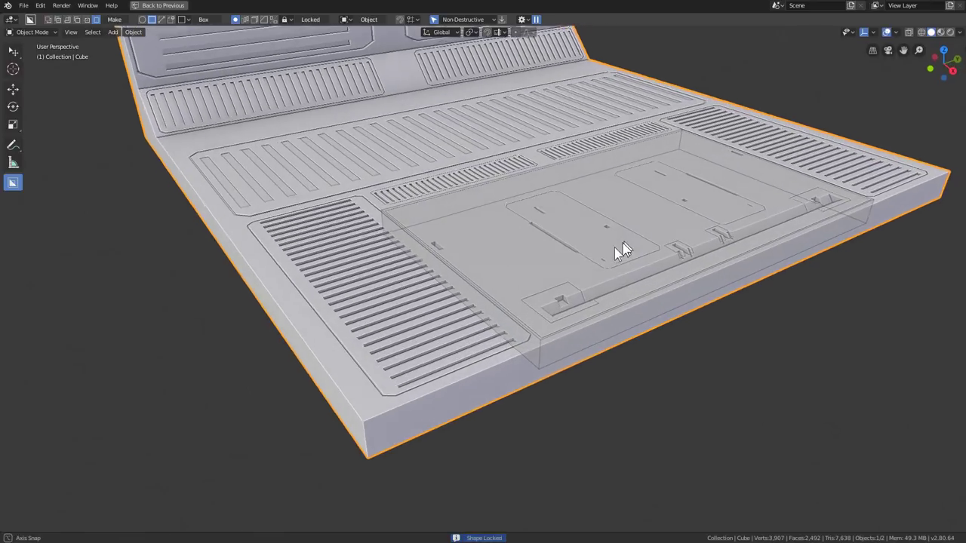
pyautogui.click(593, 287)
pyautogui.scroll(2, 614, 328)
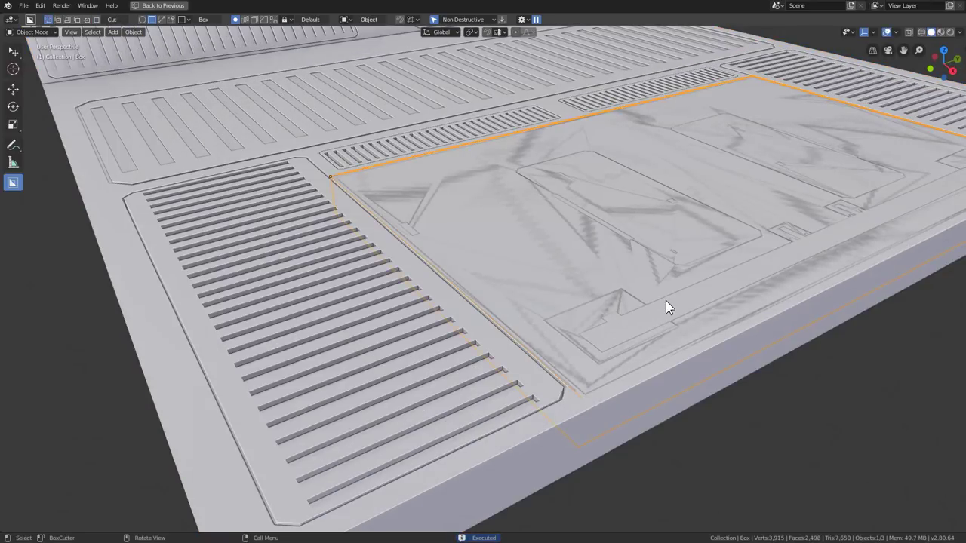
pyautogui.scroll(1, 665, 300)
pyautogui.press('g')
pyautogui.press('z')
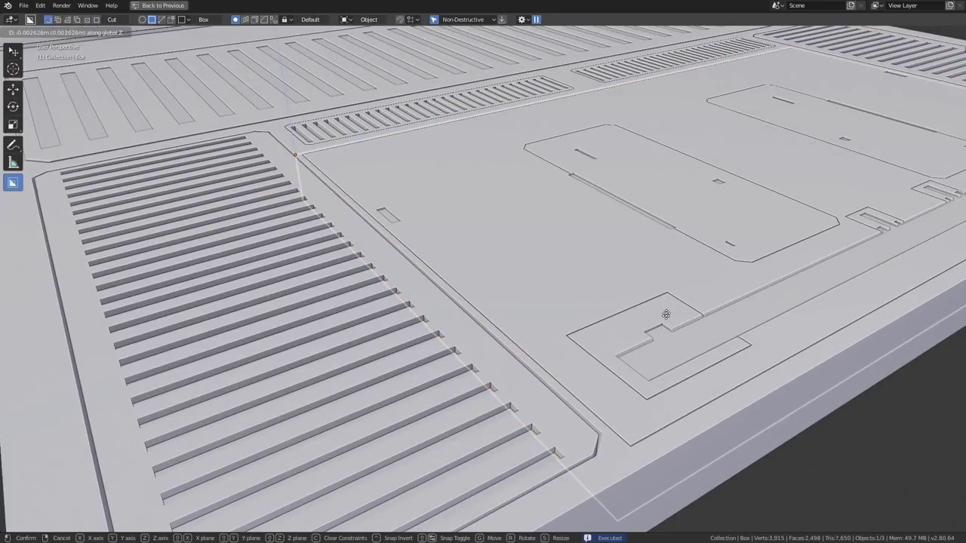
pyautogui.click(666, 314)
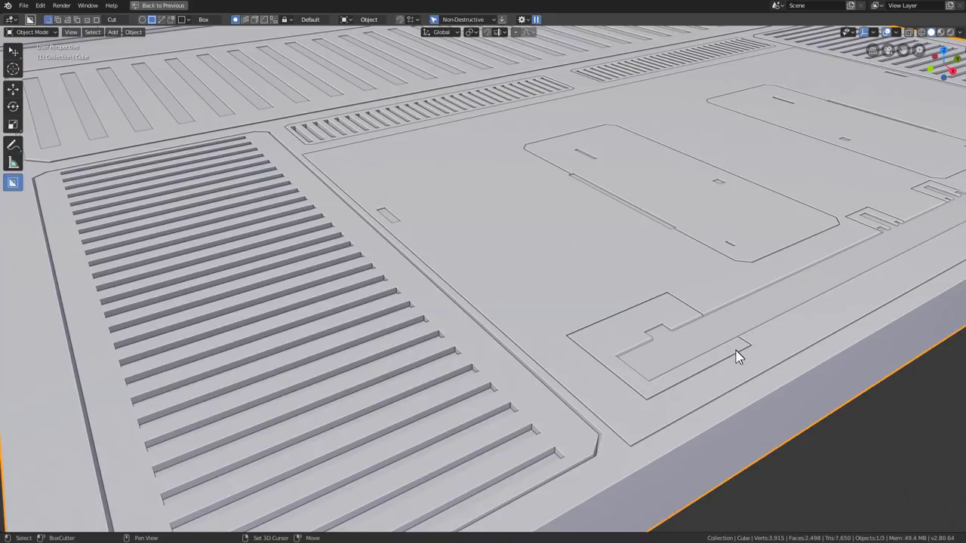
# Step: Apply the plate's cutter booleans through the Hard Ops Q menu
pyautogui.click(685, 344)
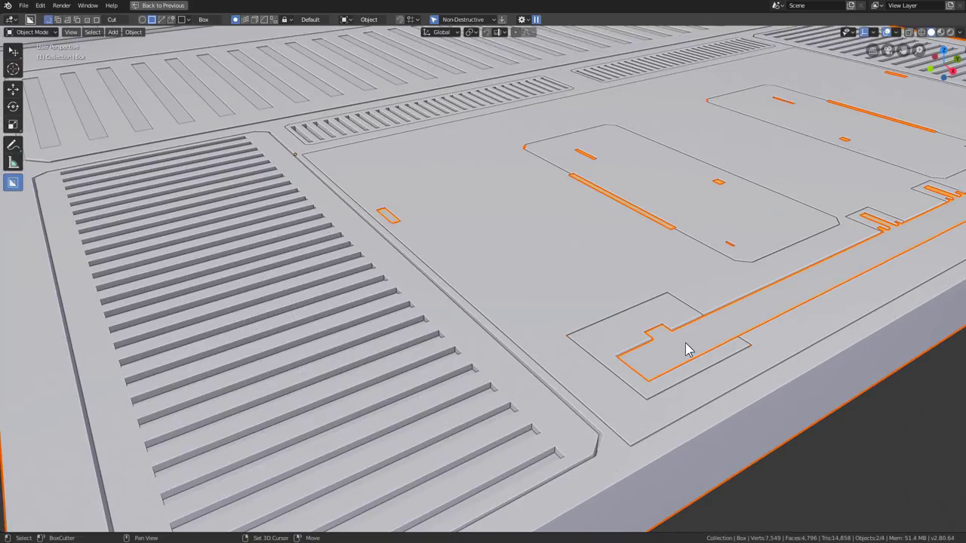
pyautogui.press('q')
pyautogui.click(695, 344)
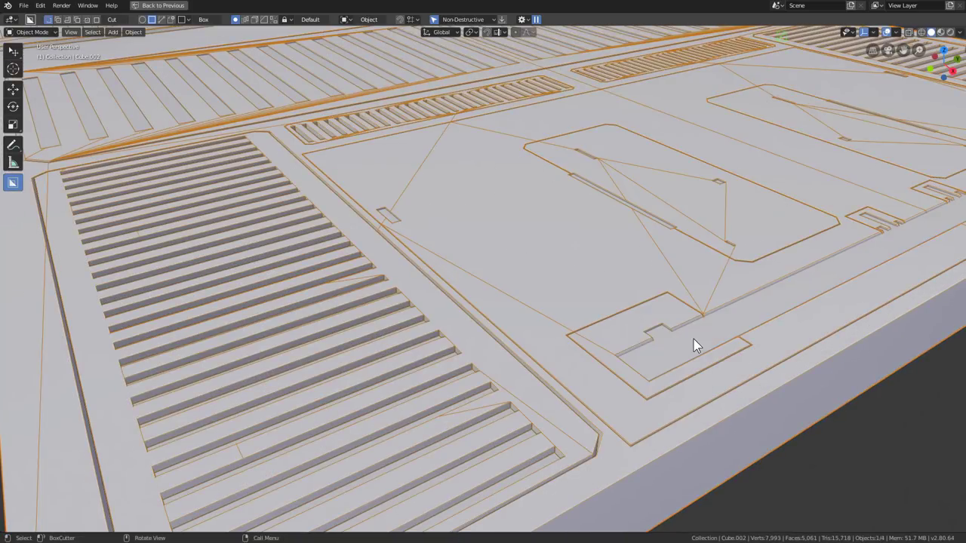
pyautogui.click(687, 338)
pyautogui.scroll(-5, 688, 338)
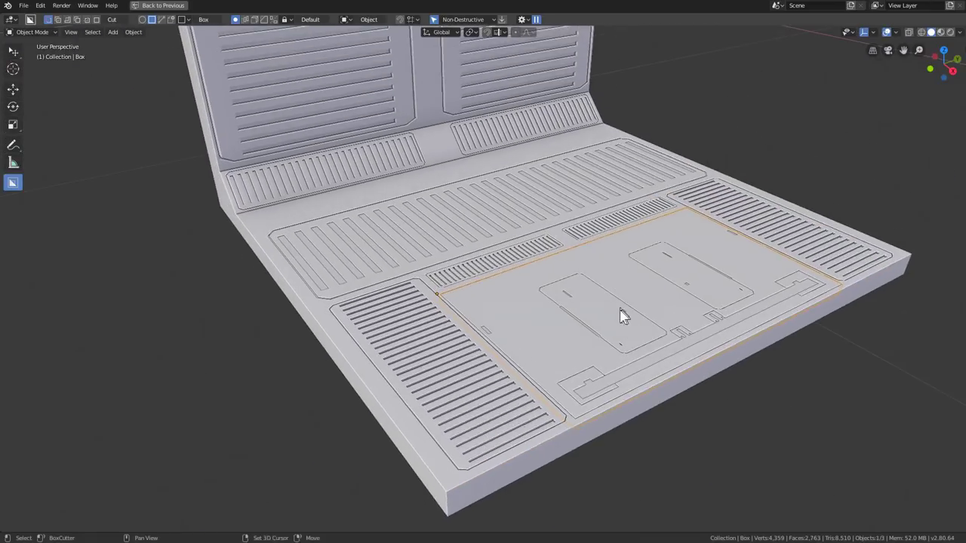
pyautogui.moveTo(623, 316); pyautogui.dragTo(615, 328, button='middle')
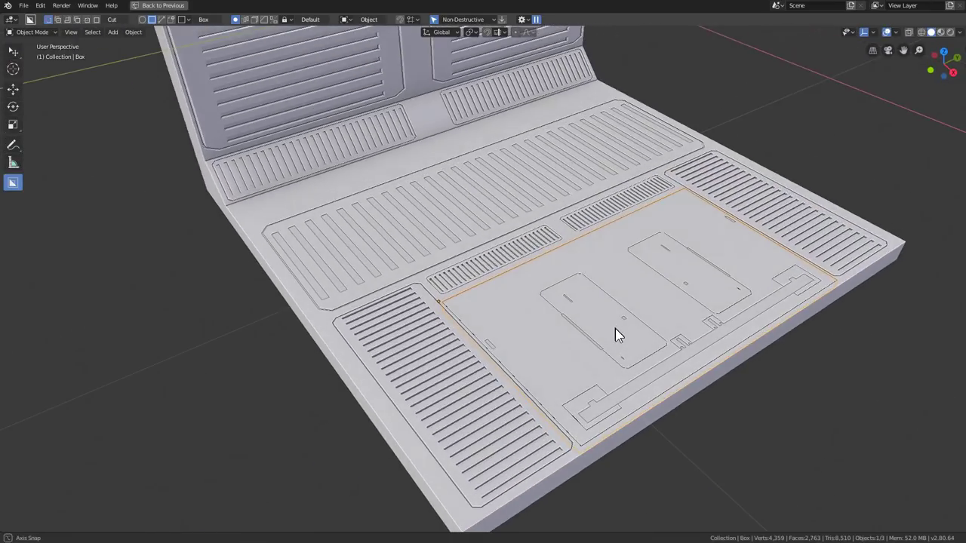
# Step: Stamp the detailed plate pattern into the floor's left area as a custom-shape BoxCutter cut
pyautogui.click(170, 18)
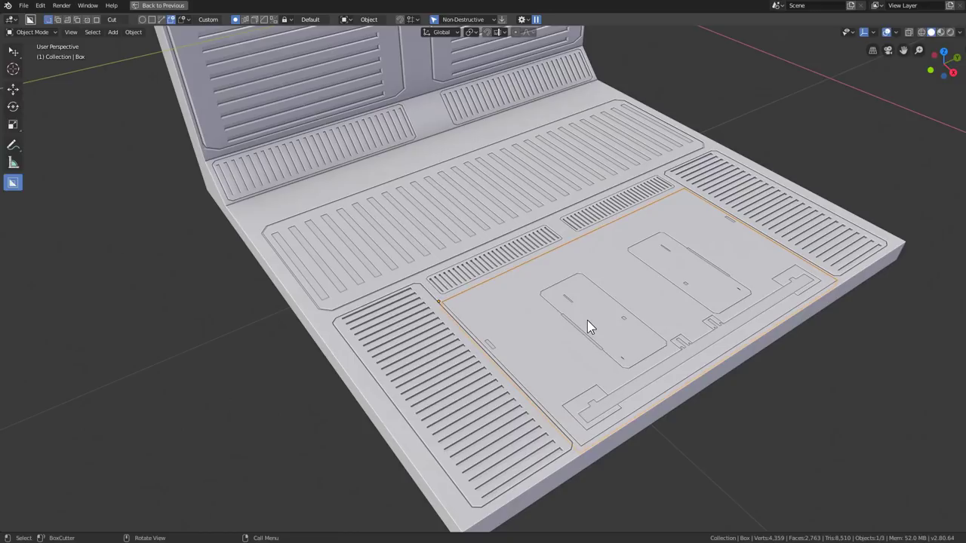
pyautogui.keyDown('shift'); pyautogui.moveTo(587, 320); pyautogui.dragTo(594, 326, button='middle'); pyautogui.keyUp('shift')
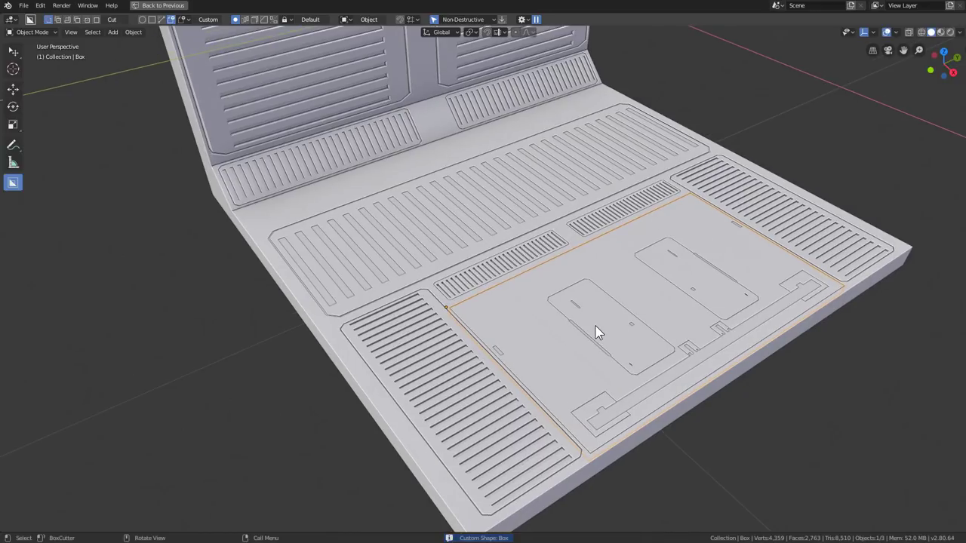
pyautogui.click(596, 332)
pyautogui.scroll(2, 517, 347)
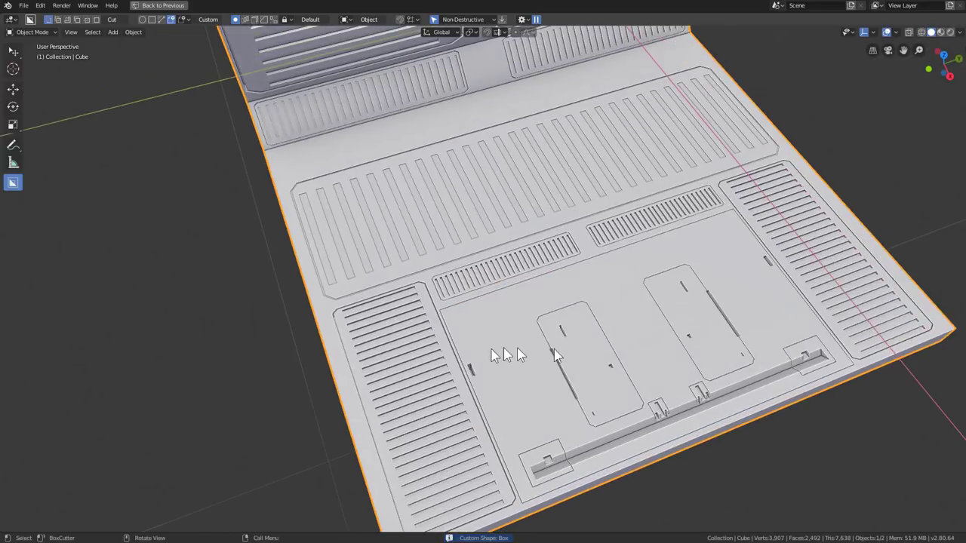
pyautogui.scroll(2, 525, 314)
pyautogui.moveTo(492, 287); pyautogui.dragTo(632, 324)
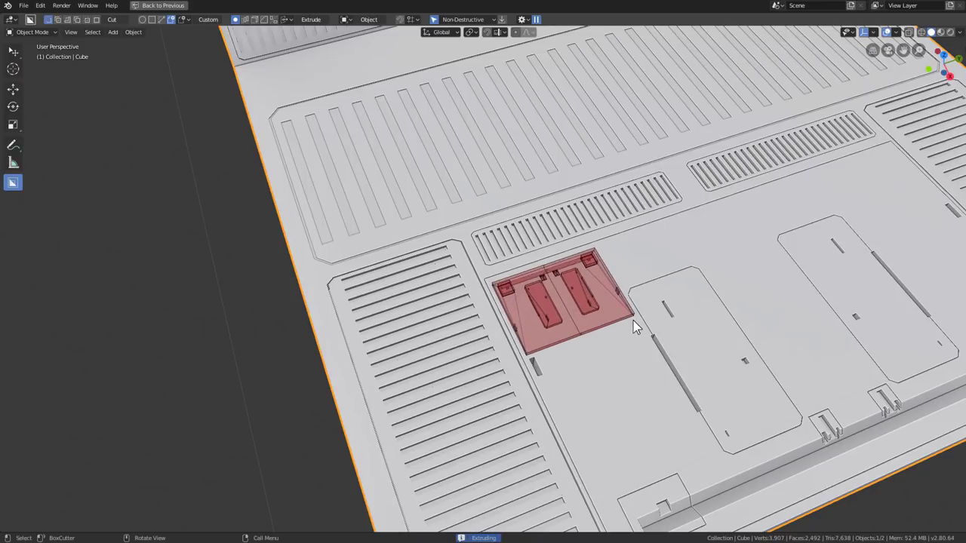
pyautogui.scroll(-3, 632, 324)
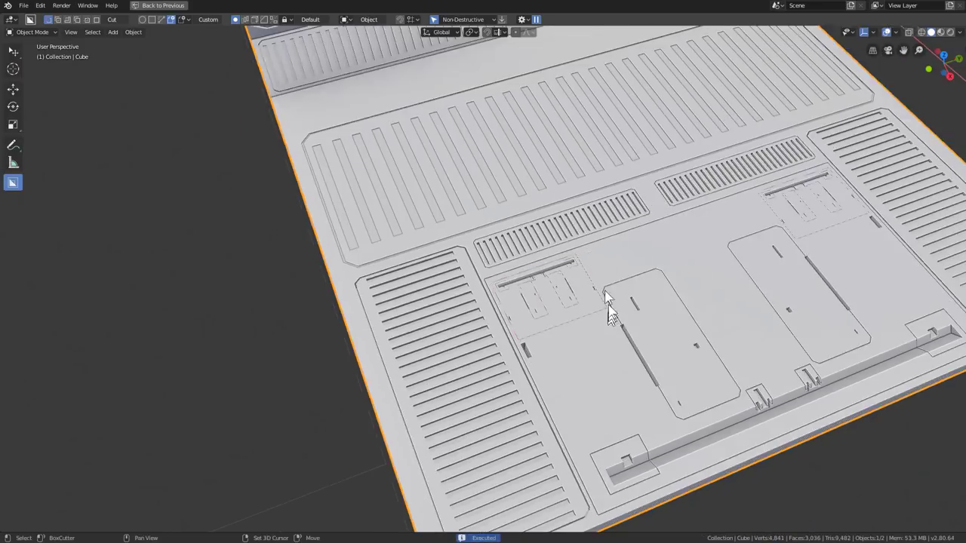
pyautogui.moveTo(604, 290)
pyautogui.mouseDown(button='middle')
pyautogui.moveTo(641, 368)
pyautogui.moveTo(626, 402)
pyautogui.moveTo(547, 238)
pyautogui.moveTo(552, 425)
pyautogui.moveTo(597, 320)
pyautogui.moveTo(589, 317)
pyautogui.moveTo(626, 254)
pyautogui.mouseUp(button='middle')
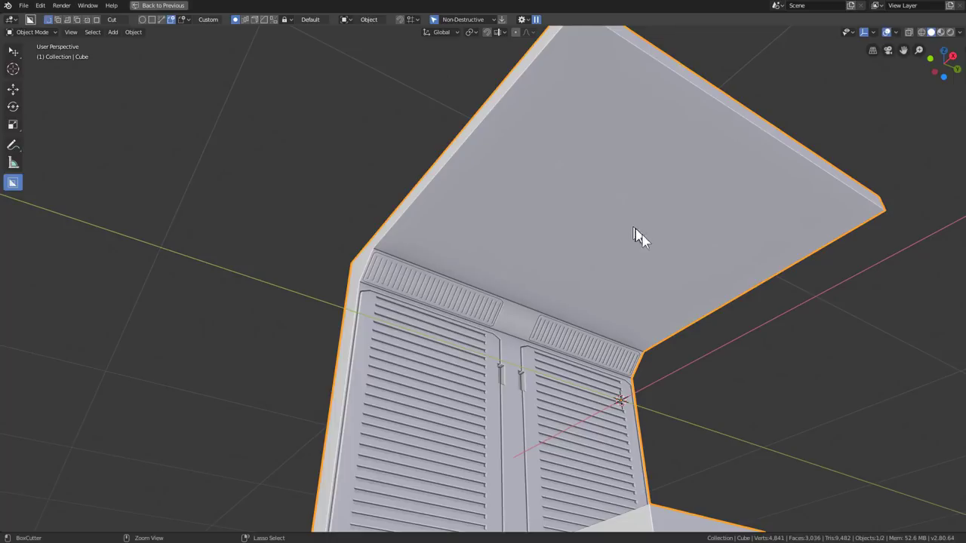
# Step: Cut the plate-pattern panel detail into the ceiling underside and orbit to inspect it
pyautogui.moveTo(636, 236)
pyautogui.mouseDown()
pyautogui.moveTo(696, 280)
pyautogui.moveTo(741, 358)
pyautogui.moveTo(762, 362)
pyautogui.moveTo(739, 383)
pyautogui.moveTo(653, 345)
pyautogui.moveTo(656, 332)
pyautogui.mouseUp()
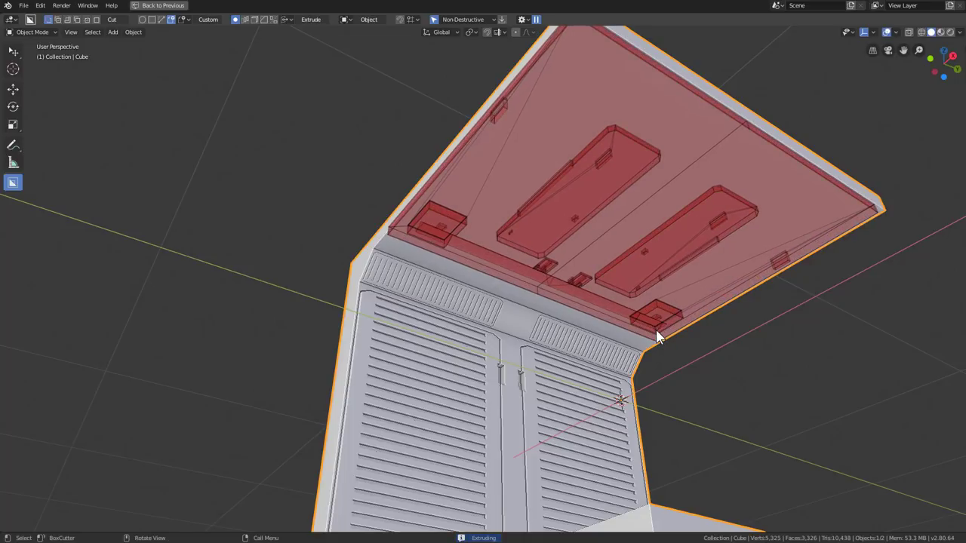
pyautogui.click(655, 330)
pyautogui.moveTo(656, 330)
pyautogui.mouseDown(button='middle')
pyautogui.moveTo(642, 318)
pyautogui.moveTo(647, 349)
pyautogui.moveTo(607, 268)
pyautogui.moveTo(604, 205)
pyautogui.moveTo(629, 335)
pyautogui.moveTo(582, 321)
pyautogui.moveTo(584, 305)
pyautogui.mouseUp(button='middle')
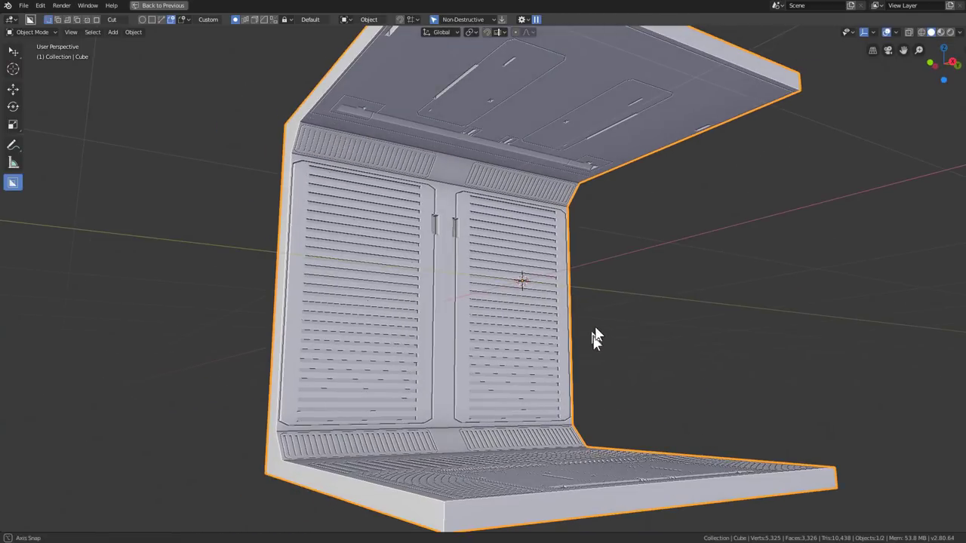
pyautogui.moveTo(595, 337)
pyautogui.mouseDown(button='middle')
pyautogui.moveTo(566, 187)
pyautogui.moveTo(539, 215)
pyautogui.moveTo(547, 276)
pyautogui.moveTo(561, 169)
pyautogui.moveTo(576, 312)
pyautogui.moveTo(590, 323)
pyautogui.moveTo(550, 189)
pyautogui.mouseUp(button='middle')
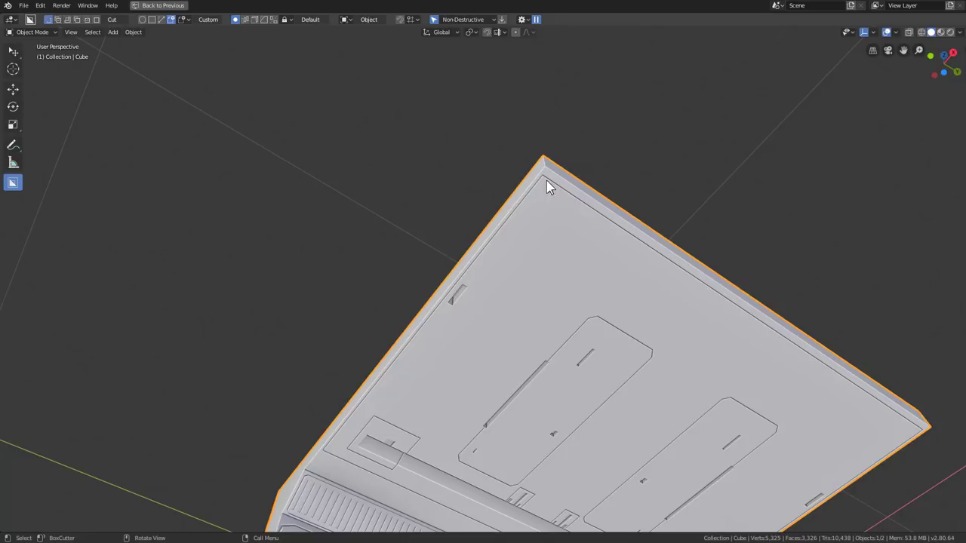
# Step: Cut three more ceiling panel details: a corner cut, a small panel, and a long diagonal strip
pyautogui.moveTo(545, 185); pyautogui.dragTo(566, 335)
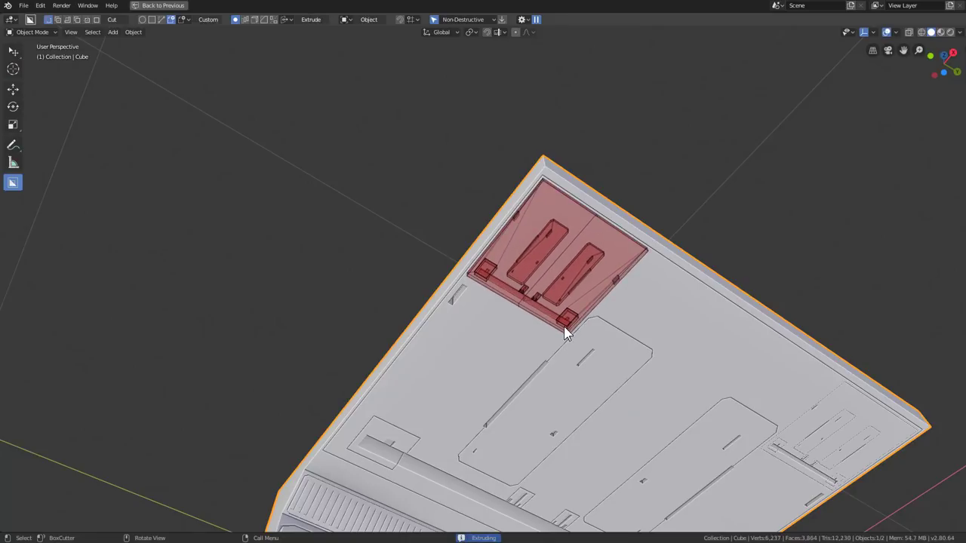
pyautogui.click(580, 336)
pyautogui.moveTo(581, 336)
pyautogui.mouseDown(button='middle')
pyautogui.moveTo(582, 166)
pyautogui.moveTo(544, 205)
pyautogui.moveTo(572, 126)
pyautogui.mouseUp(button='middle')
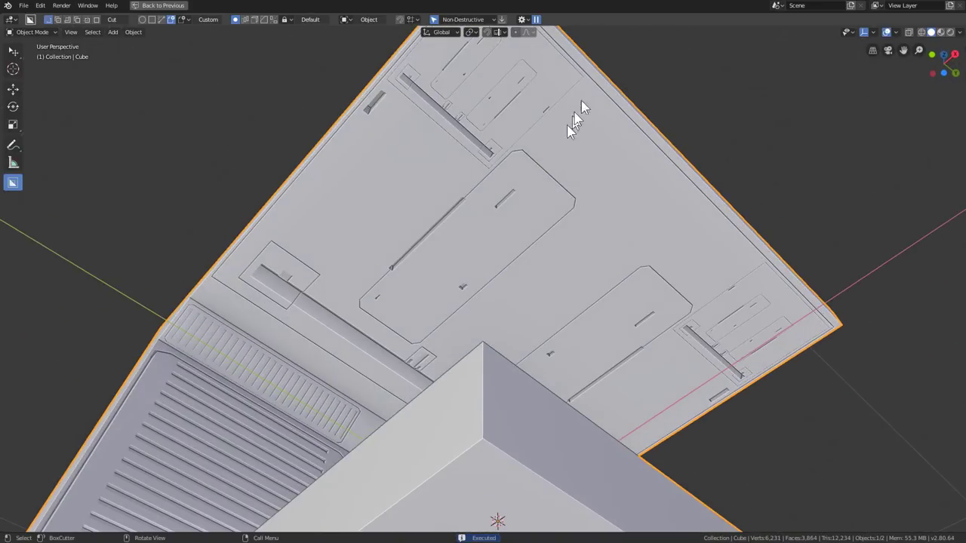
pyautogui.moveTo(591, 162); pyautogui.dragTo(588, 201)
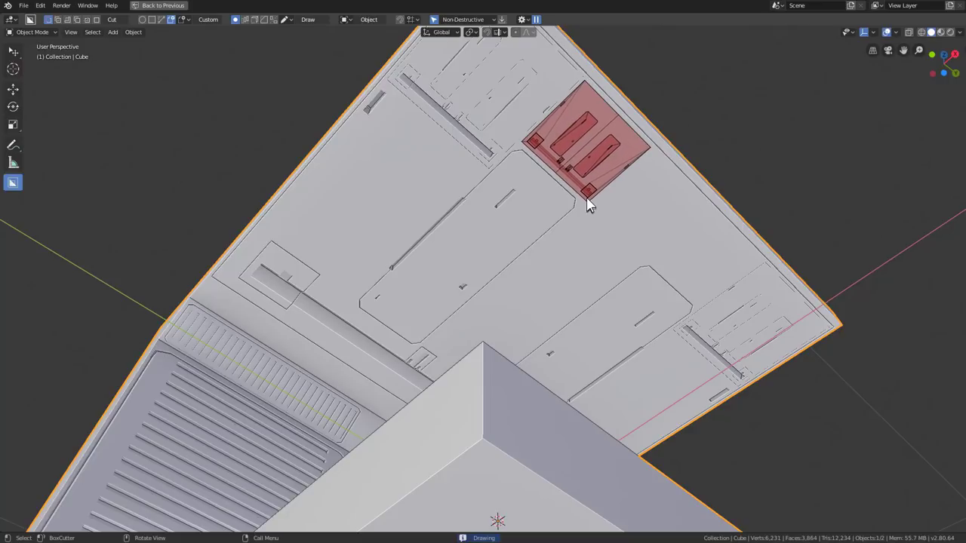
pyautogui.click(587, 197)
pyautogui.moveTo(560, 256); pyautogui.dragTo(567, 240, button='middle')
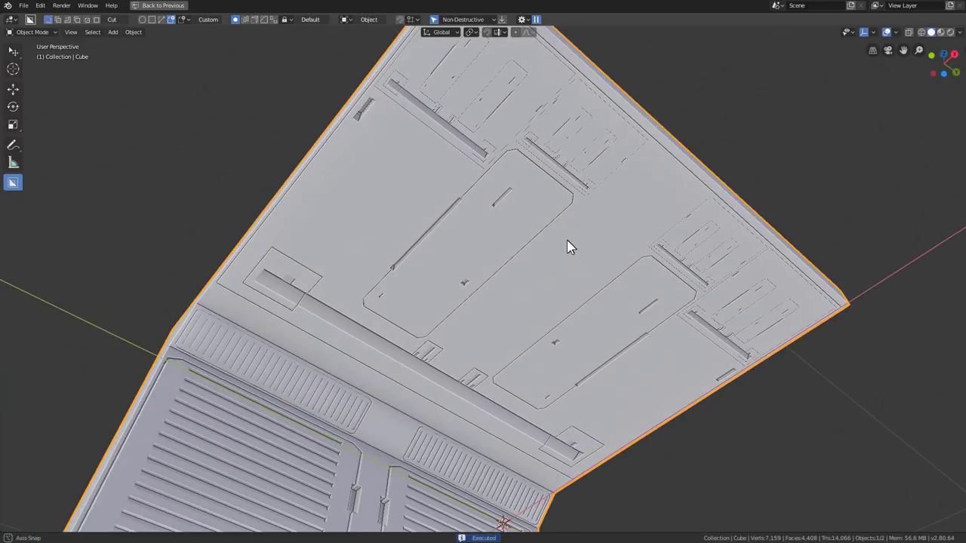
pyautogui.moveTo(650, 145); pyautogui.dragTo(515, 355)
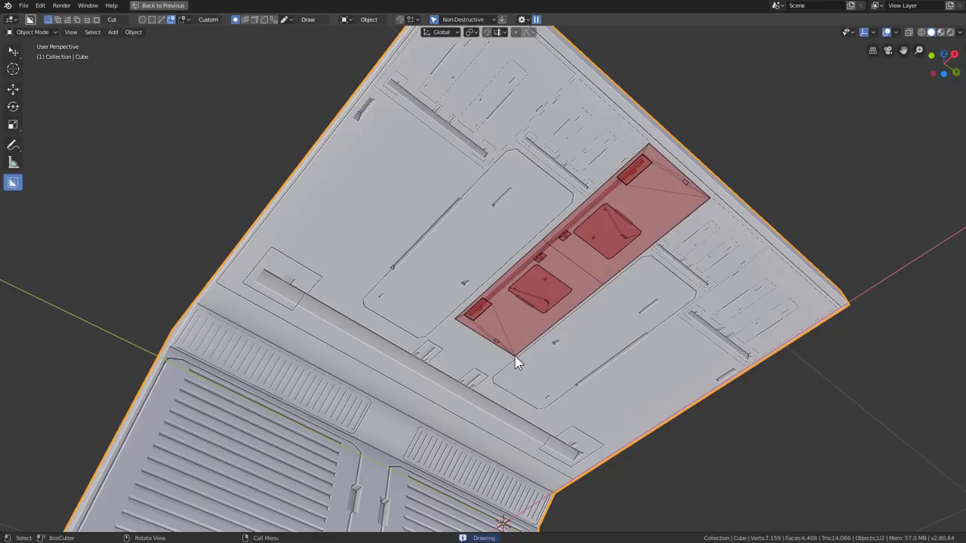
pyautogui.moveTo(514, 356); pyautogui.dragTo(514, 353)
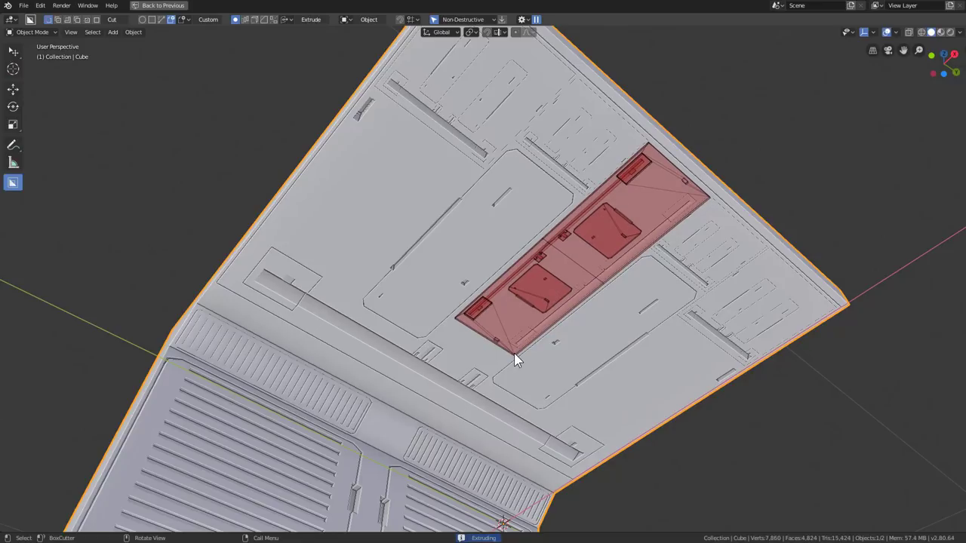
pyautogui.click(531, 338)
pyautogui.moveTo(546, 334)
pyautogui.mouseDown(button='middle')
pyautogui.moveTo(503, 339)
pyautogui.moveTo(563, 343)
pyautogui.mouseUp(button='middle')
pyautogui.moveTo(592, 405)
pyautogui.mouseDown(button='middle')
pyautogui.moveTo(565, 340)
pyautogui.moveTo(597, 335)
pyautogui.moveTo(543, 287)
pyautogui.mouseUp(button='middle')
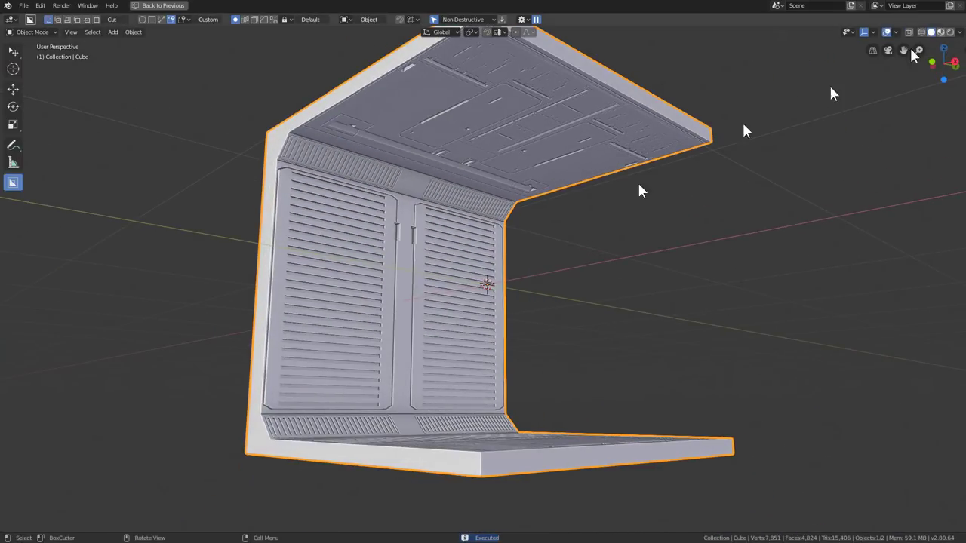
# Step: Check the corridor in Material Preview, then return to Solid shading close to the door slats
pyautogui.press('z')
pyautogui.moveTo(593, 255)
pyautogui.mouseDown(button='middle')
pyautogui.moveTo(650, 277)
pyautogui.moveTo(562, 271)
pyautogui.moveTo(709, 178)
pyautogui.mouseUp(button='middle')
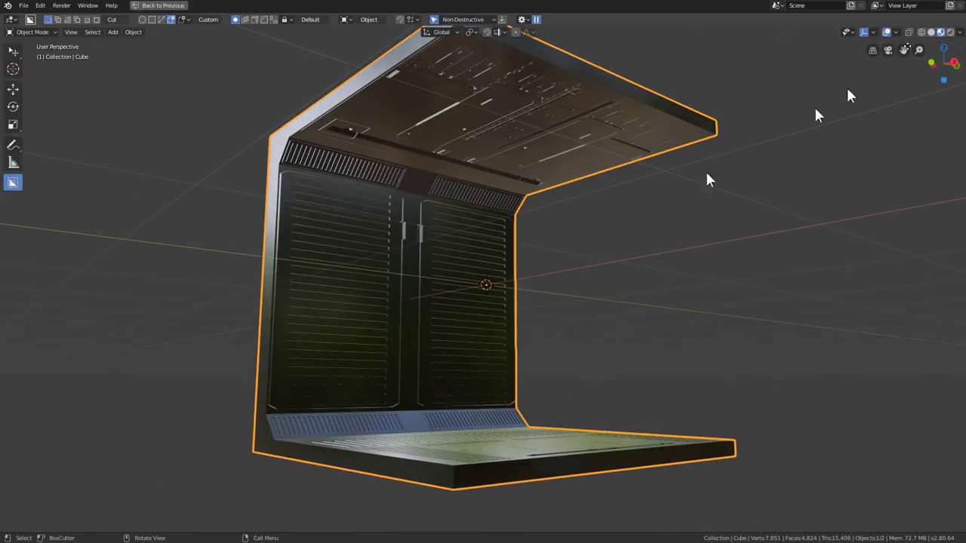
pyautogui.moveTo(475, 253)
pyautogui.mouseDown(button='middle')
pyautogui.moveTo(518, 284)
pyautogui.moveTo(470, 287)
pyautogui.moveTo(862, 133)
pyautogui.mouseUp(button='middle')
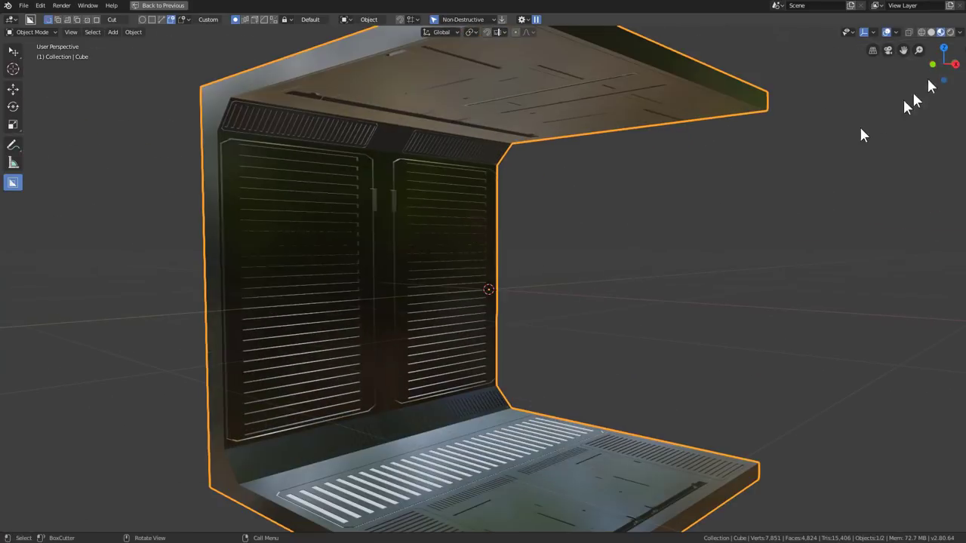
pyautogui.click(930, 31)
pyautogui.scroll(5, 472, 313)
pyautogui.moveTo(472, 312)
pyautogui.mouseDown(button='middle')
pyautogui.moveTo(593, 384)
pyautogui.moveTo(592, 330)
pyautogui.moveTo(736, 228)
pyautogui.mouseUp(button='middle')
pyautogui.press('q')
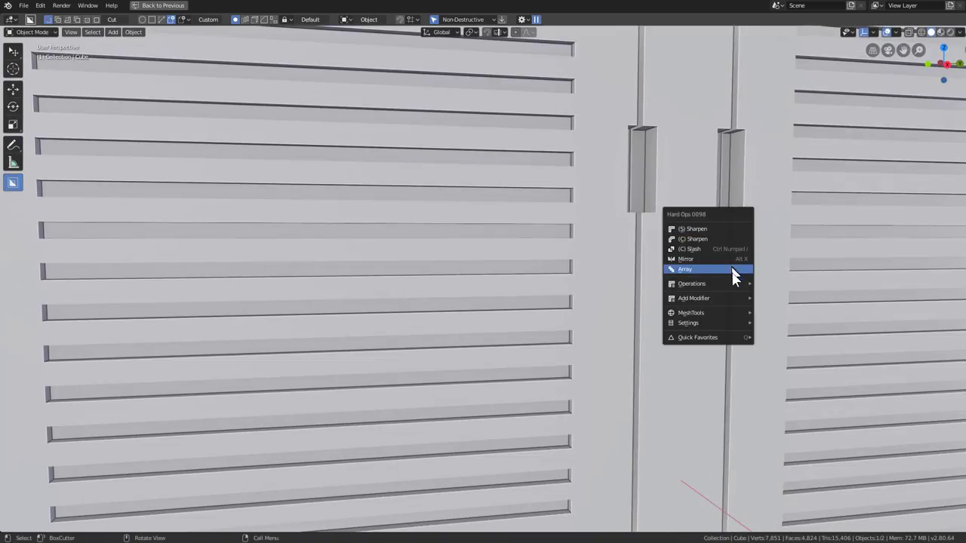
pyautogui.moveTo(694, 298)
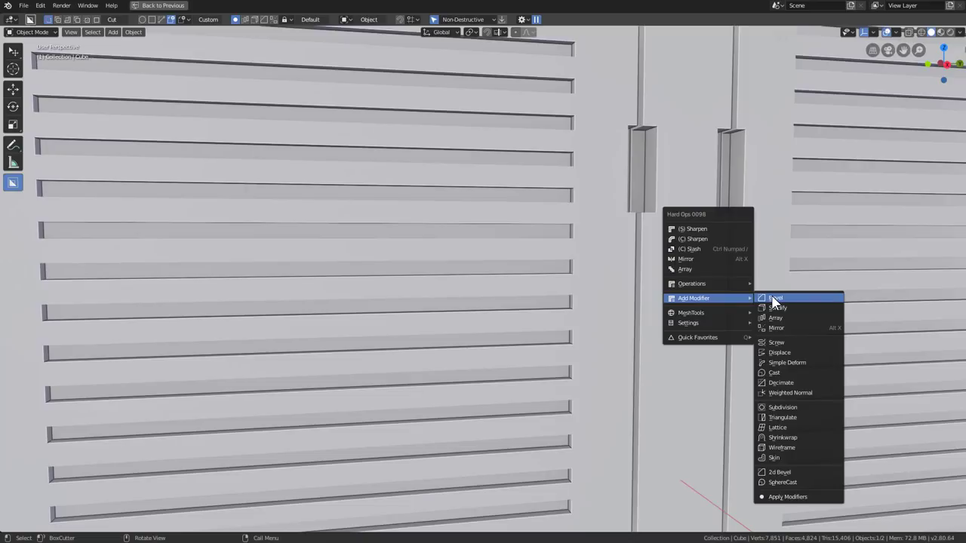
# Step: Add a Hard Ops bevel modifier with 6 segments, 0.007 width and 0.70 profile
pyautogui.click(774, 298)
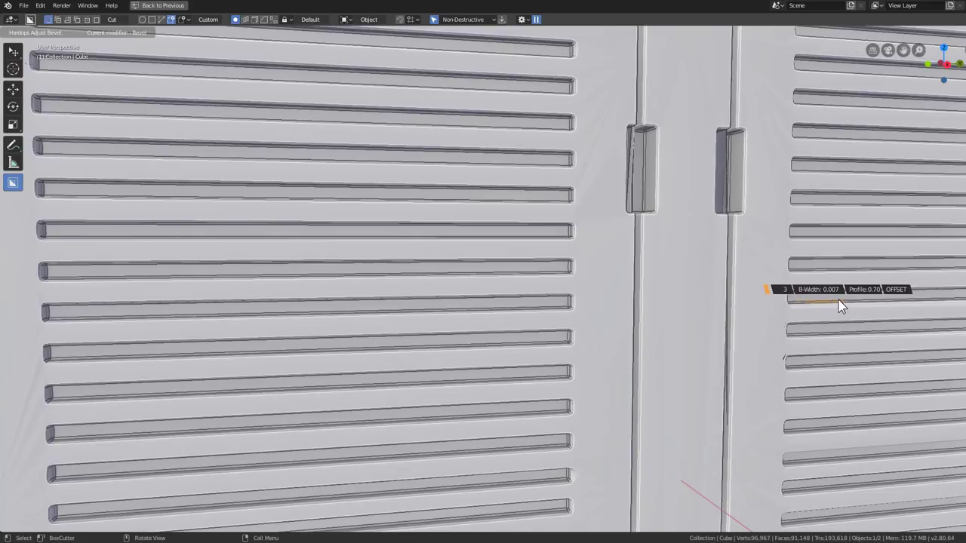
pyautogui.scroll(2, 842, 305)
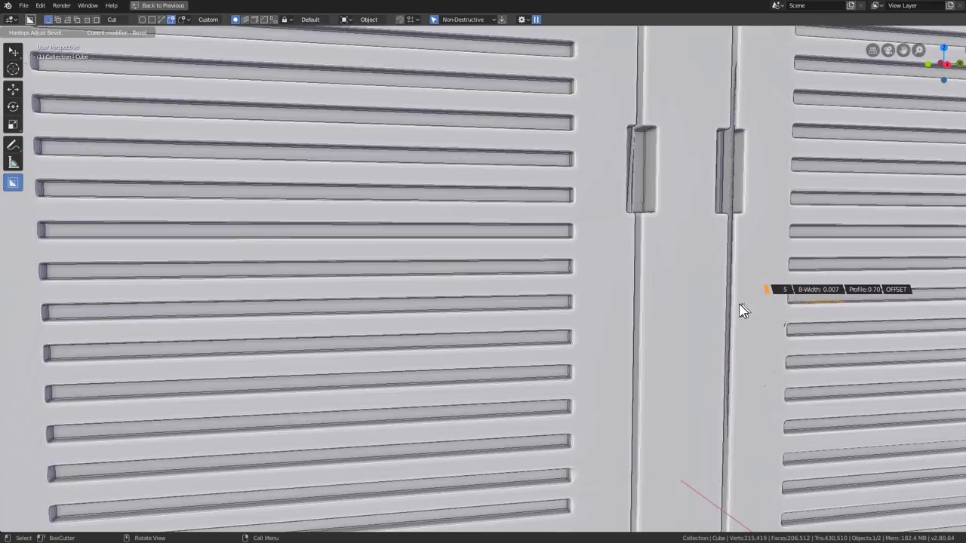
pyautogui.scroll(1, 738, 308)
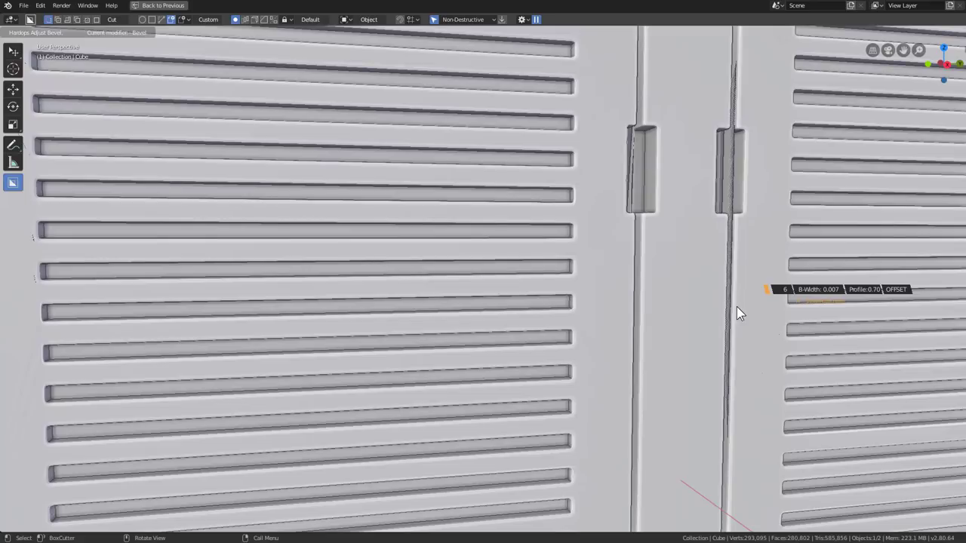
pyautogui.click(736, 307)
pyautogui.scroll(-3, 736, 308)
pyautogui.scroll(-2, 601, 316)
pyautogui.scroll(-2, 621, 308)
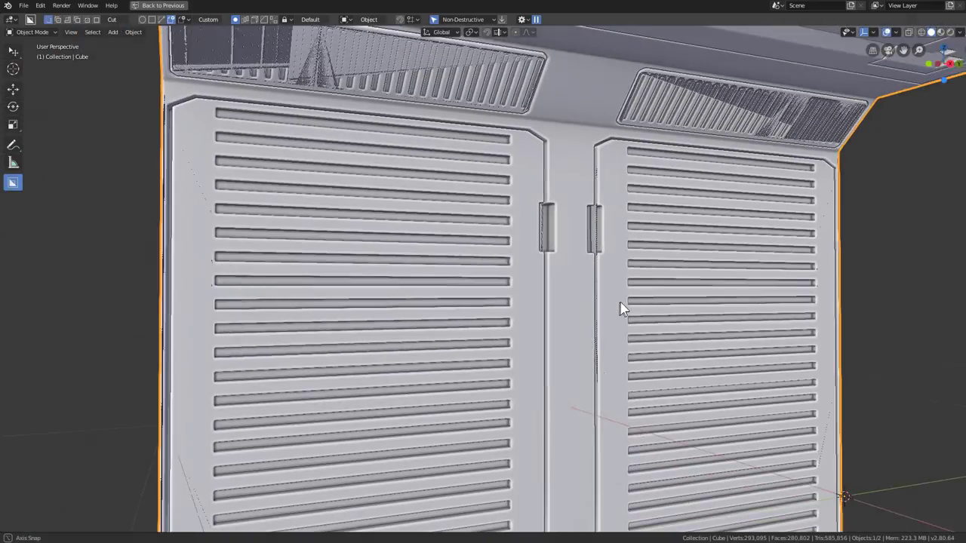
pyautogui.scroll(-2, 592, 300)
pyautogui.scroll(-2, 596, 301)
pyautogui.moveTo(599, 302); pyautogui.dragTo(629, 291, button='middle')
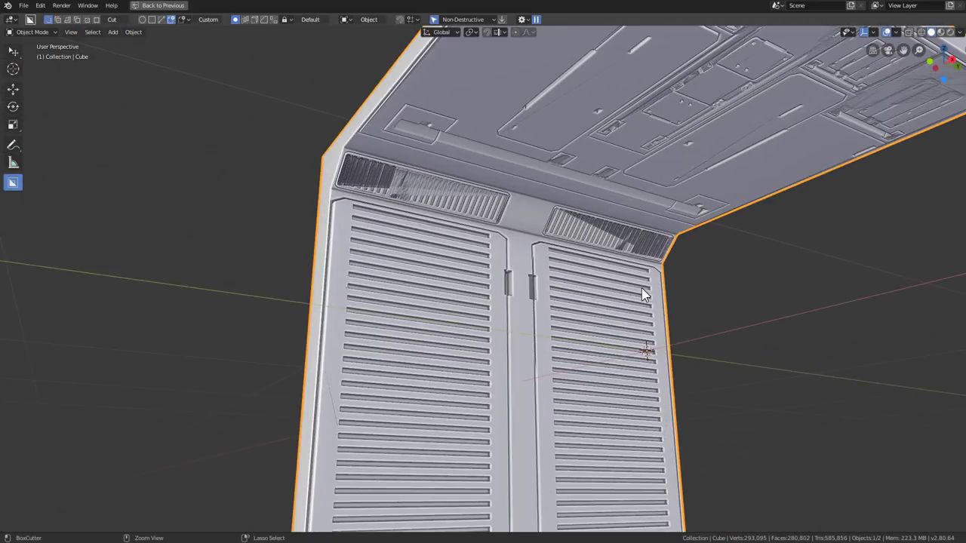
# Step: Halve the cabinet's bevel width twice in the Bevel Helper, from 0.0068 to 0.0017
pyautogui.hotkey('ctrl', '`')
pyautogui.press('Escape')
pyautogui.hotkey('ctrl', 'shift', 'b')
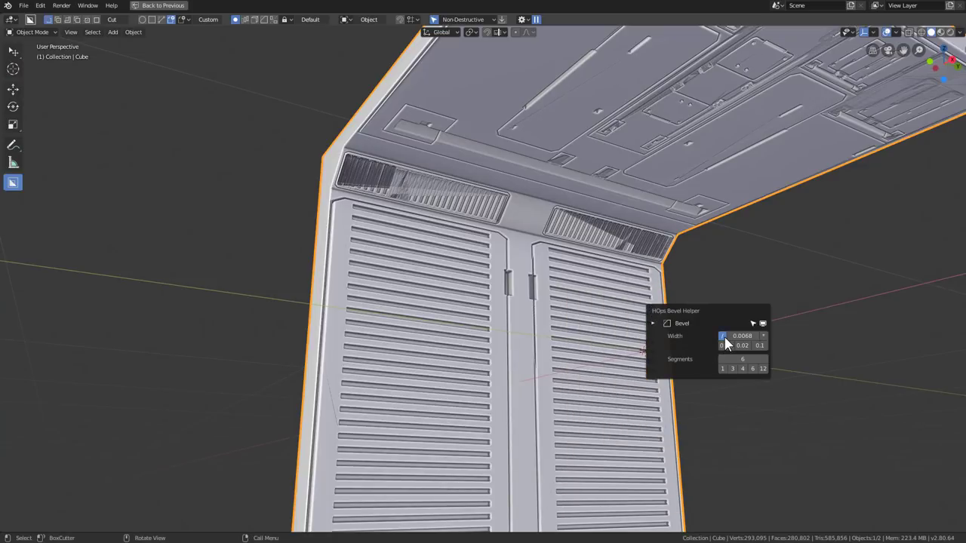
pyautogui.click(722, 337)
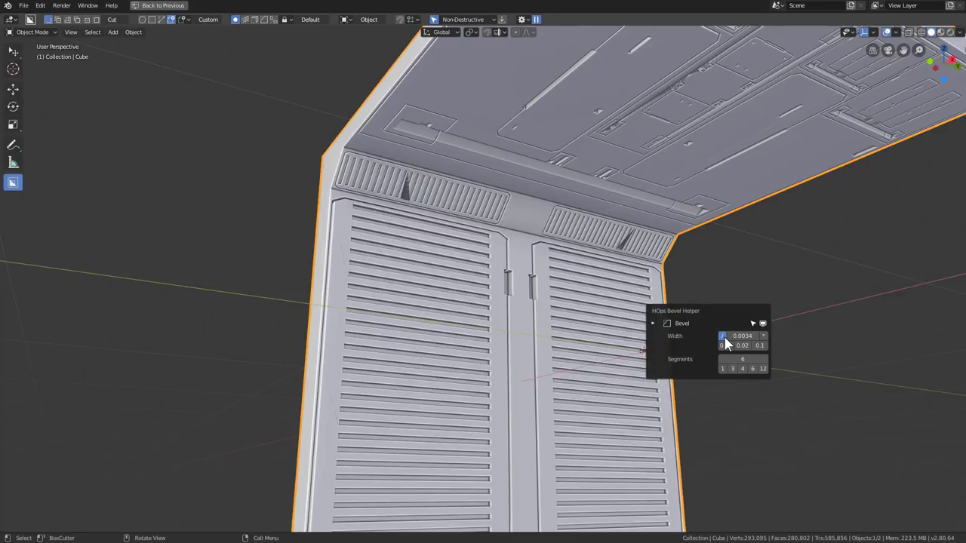
pyautogui.click(722, 337)
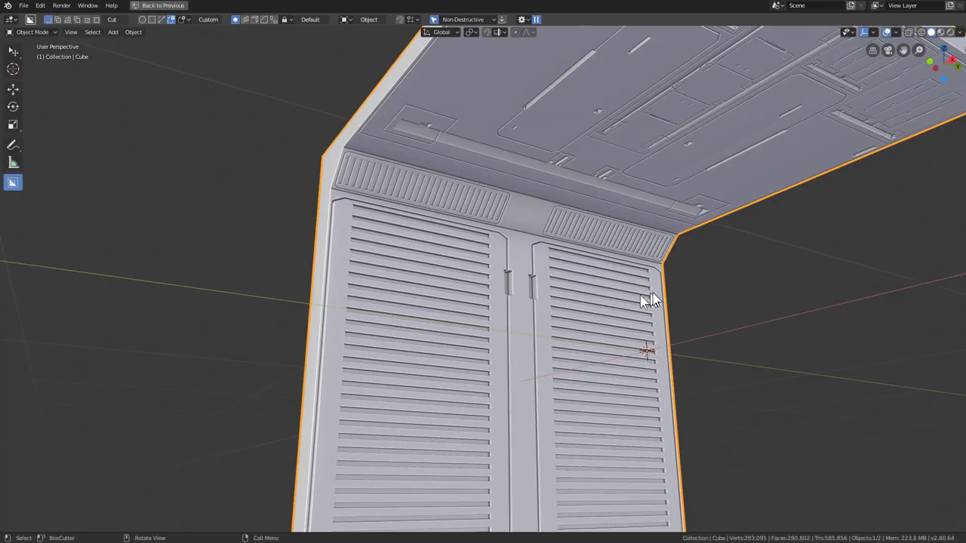
pyautogui.press('q')
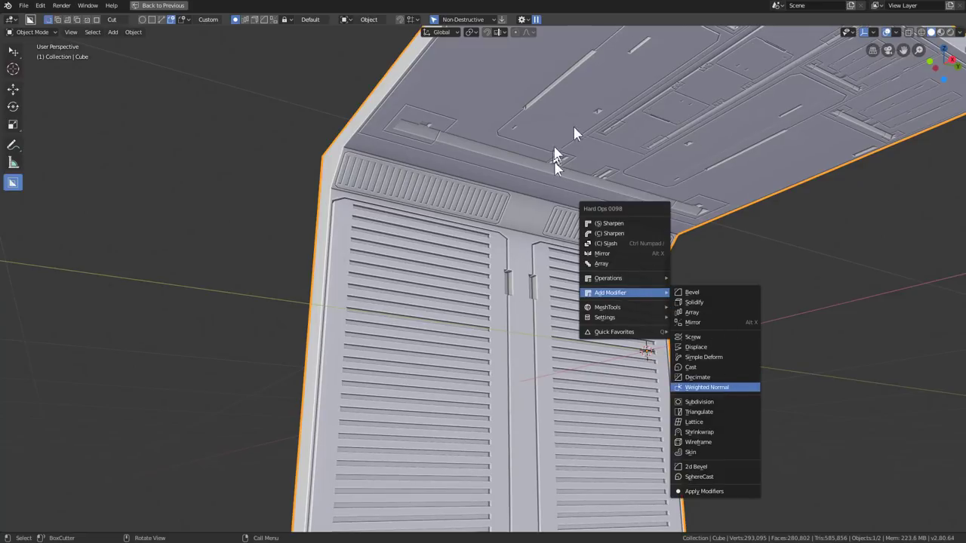
# Step: Add weighted normals to the cabinet to clean up its shading
pyautogui.click(641, 108)
pyautogui.scroll(-2, 596, 166)
pyautogui.scroll(-2, 641, 241)
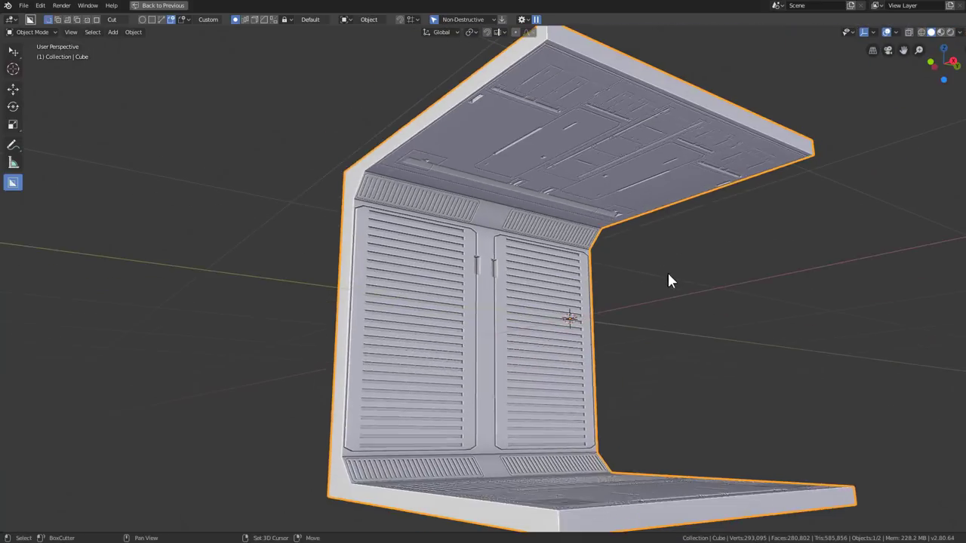
pyautogui.scroll(-2, 679, 290)
pyautogui.moveTo(698, 355)
pyautogui.mouseDown(button='middle')
pyautogui.moveTo(810, 87)
pyautogui.moveTo(683, 255)
pyautogui.moveTo(687, 264)
pyautogui.moveTo(615, 248)
pyautogui.moveTo(606, 264)
pyautogui.mouseUp(button='middle')
# Step: Switch to Material Preview, deselect everything, and orbit across the ceiling panels and front
pyautogui.click(941, 32)
pyautogui.click(685, 263)
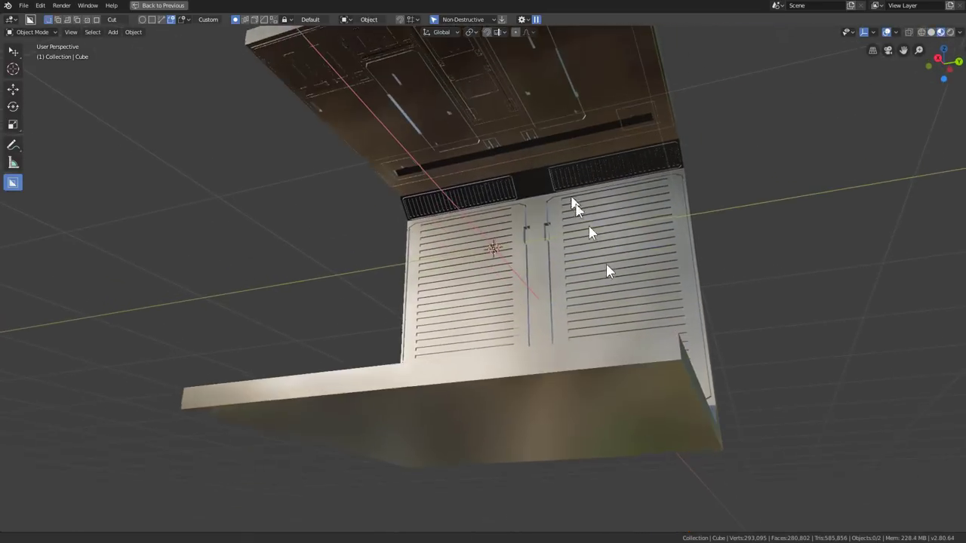
pyautogui.scroll(4, 528, 256)
pyautogui.moveTo(456, 245)
pyautogui.mouseDown(button='middle')
pyautogui.moveTo(468, 163)
pyautogui.moveTo(611, 372)
pyautogui.moveTo(614, 292)
pyautogui.mouseUp(button='middle')
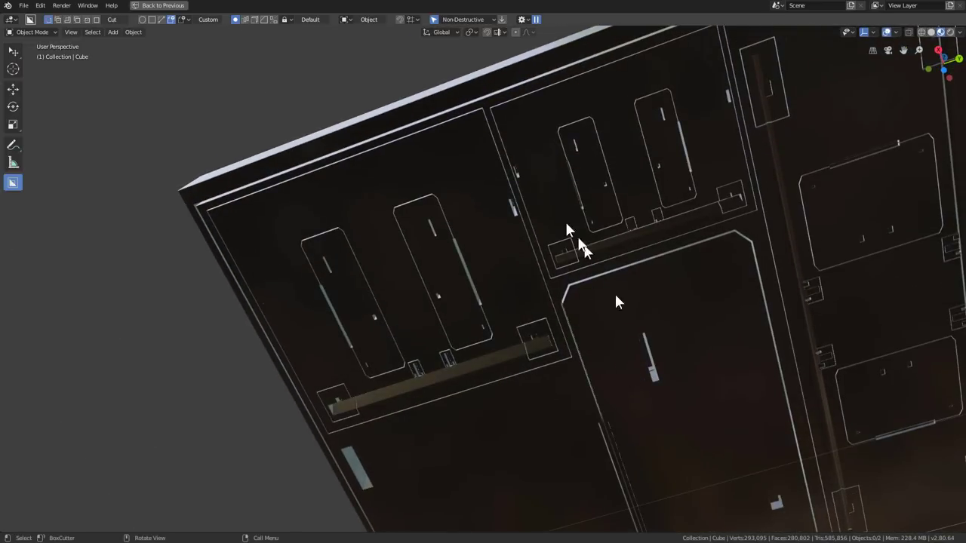
pyautogui.scroll(3, 644, 222)
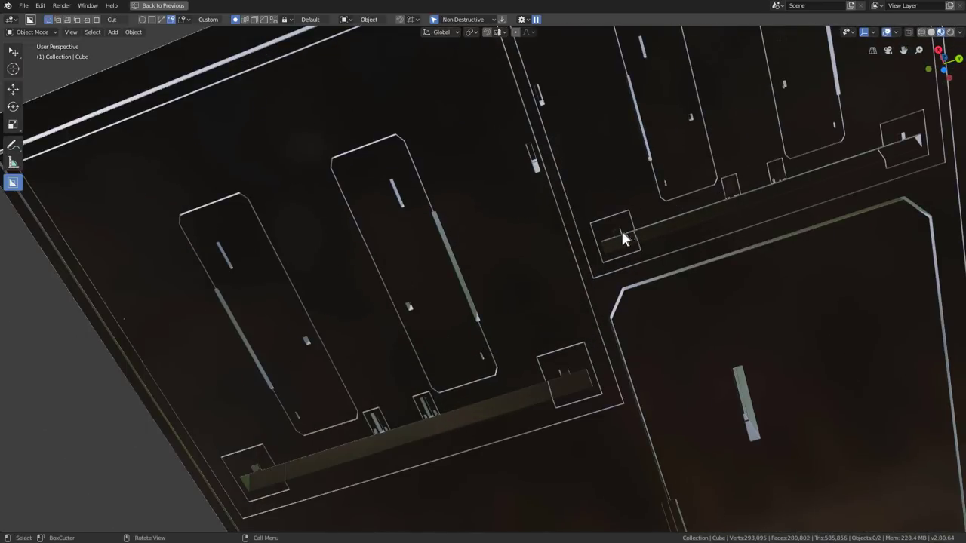
pyautogui.moveTo(697, 203)
pyautogui.mouseDown(button='middle')
pyautogui.moveTo(647, 302)
pyautogui.moveTo(468, 263)
pyautogui.moveTo(603, 328)
pyautogui.moveTo(511, 243)
pyautogui.moveTo(533, 280)
pyautogui.moveTo(581, 254)
pyautogui.moveTo(385, 326)
pyautogui.moveTo(566, 257)
pyautogui.moveTo(194, 237)
pyautogui.moveTo(400, 291)
pyautogui.moveTo(330, 179)
pyautogui.mouseUp(button='middle')
pyautogui.moveTo(703, 362)
pyautogui.mouseDown(button='middle')
pyautogui.moveTo(578, 339)
pyautogui.moveTo(626, 345)
pyautogui.moveTo(604, 377)
pyautogui.moveTo(546, 315)
pyautogui.moveTo(546, 291)
pyautogui.mouseUp(button='middle')
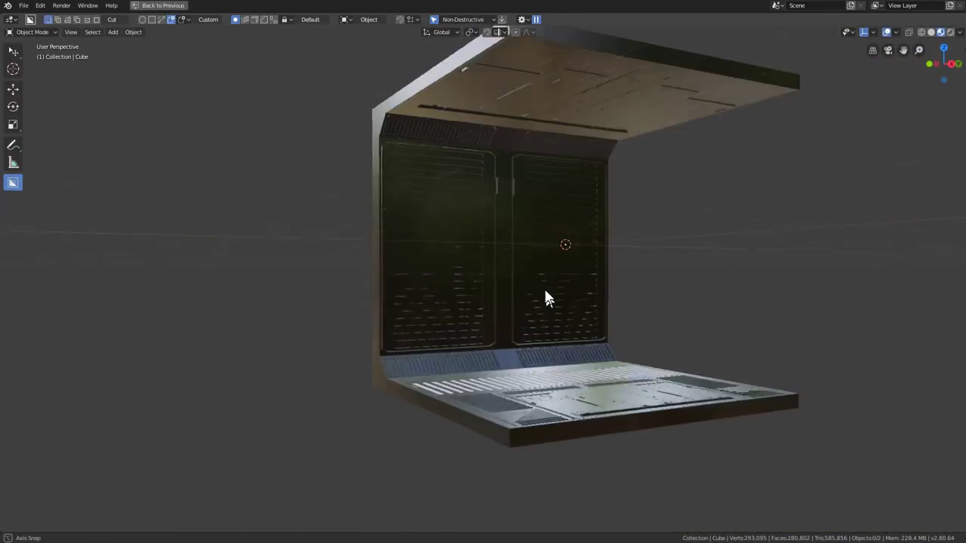
pyautogui.scroll(3, 518, 261)
# Step: Reselect the cabinet and open its Hard Ops bevel helper settings
pyautogui.click(556, 266)
pyautogui.press('q')
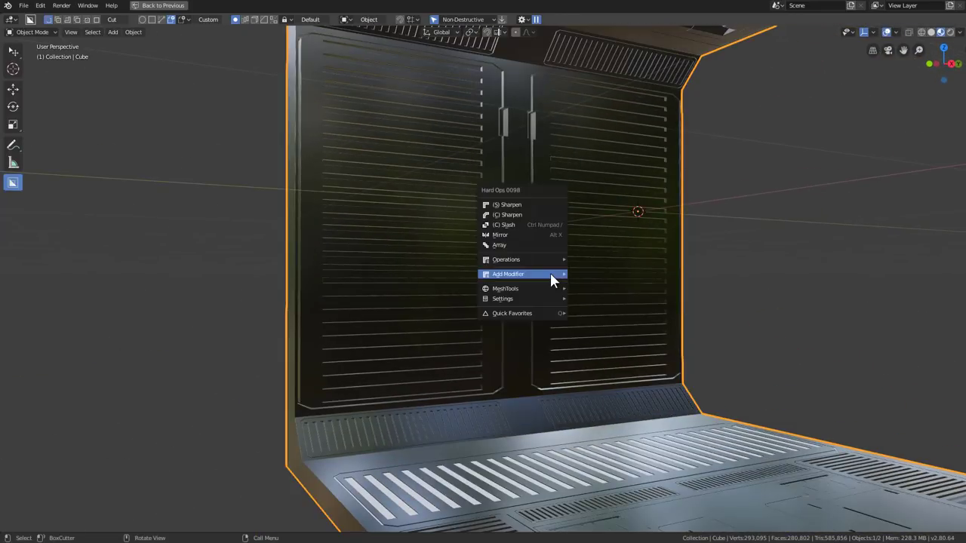
pyautogui.click(550, 273)
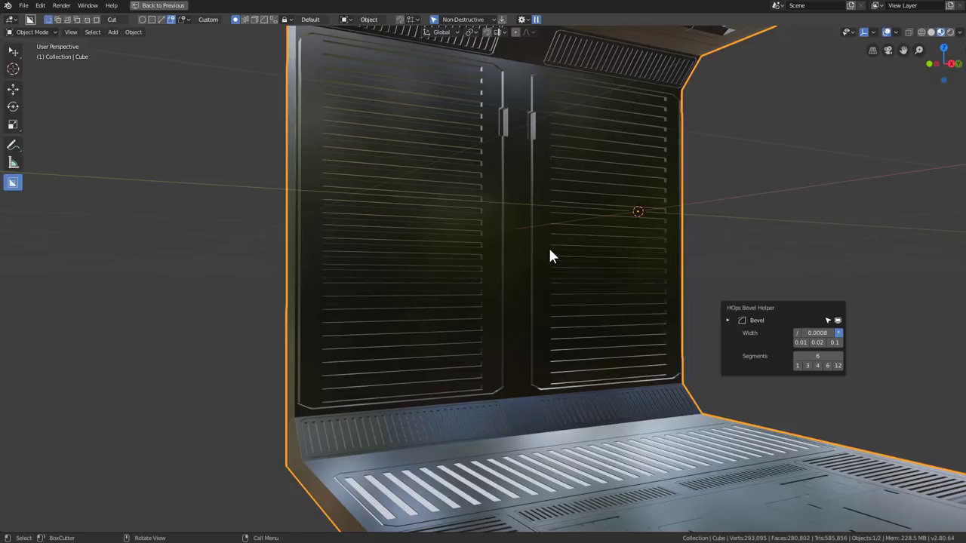
pyautogui.scroll(-3, 548, 245)
# Step: Reveal all hidden cutters with Alt+H and select only the large outer cutter box
pyautogui.moveTo(547, 246)
pyautogui.mouseDown(button='middle')
pyautogui.moveTo(543, 234)
pyautogui.moveTo(552, 252)
pyautogui.mouseUp(button='middle')
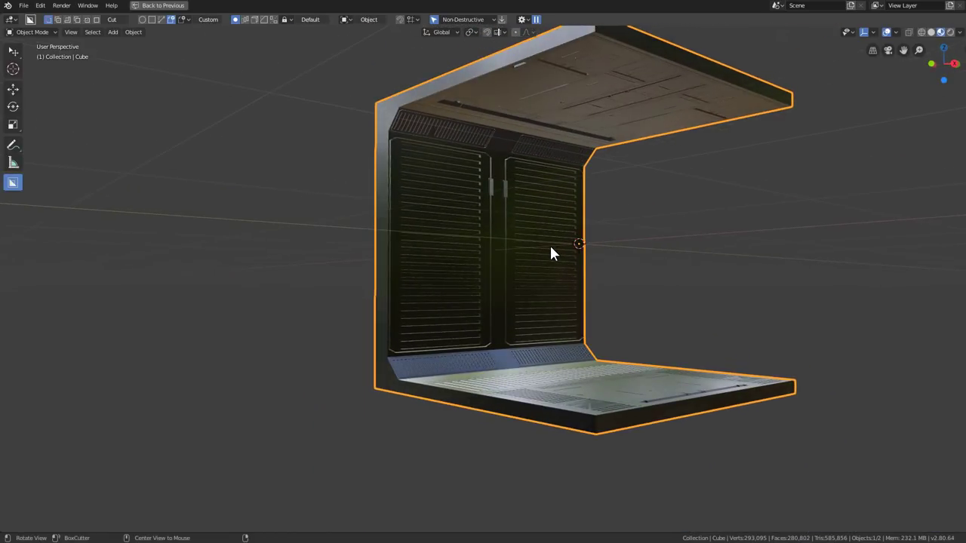
pyautogui.hotkey('alt', 'h')
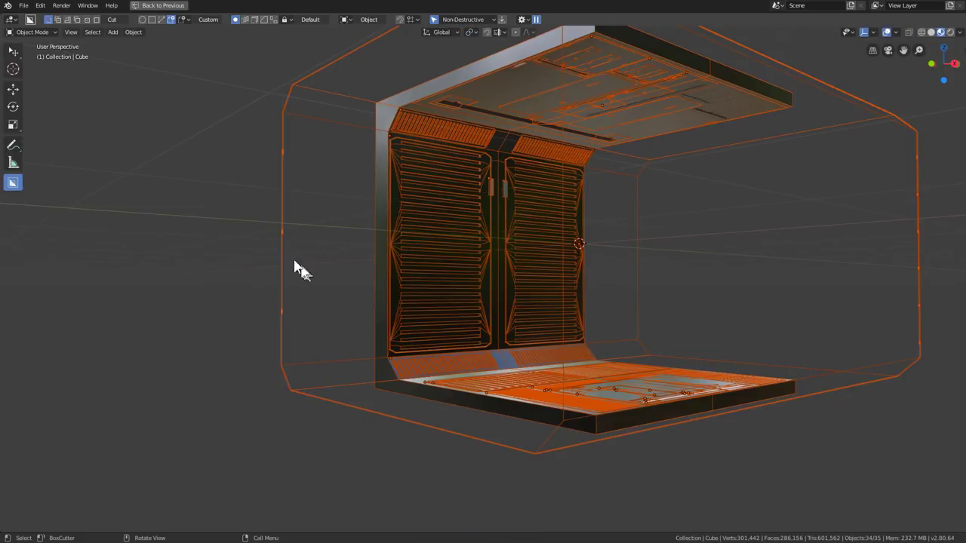
pyautogui.click(281, 254)
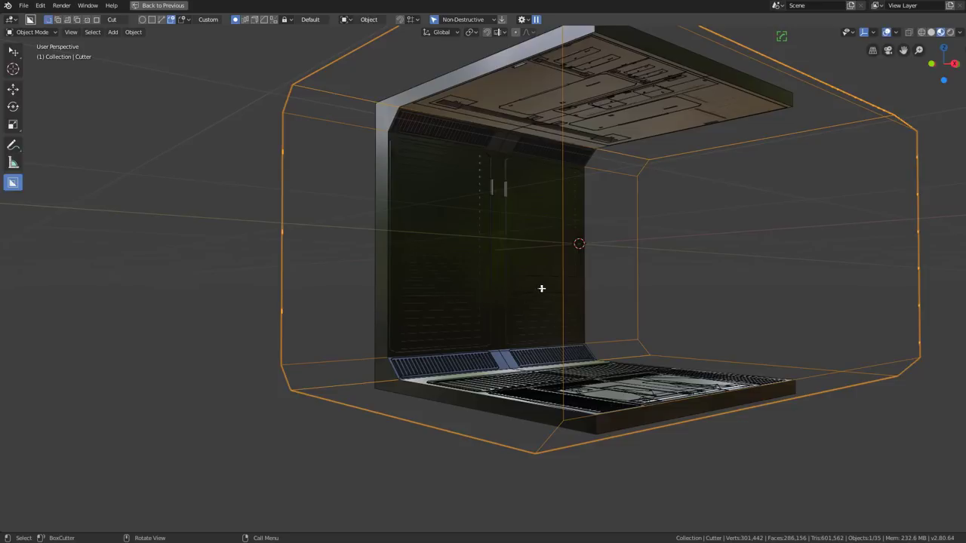
# Step: Apply the outer cutter's Bevel modifier from the HOps Helper Modifiers tab
pyautogui.press('Tab')
pyautogui.scroll(-4, 593, 280)
pyautogui.moveTo(575, 280)
pyautogui.mouseDown(button='middle')
pyautogui.moveTo(612, 302)
pyautogui.moveTo(565, 291)
pyautogui.mouseUp(button='middle')
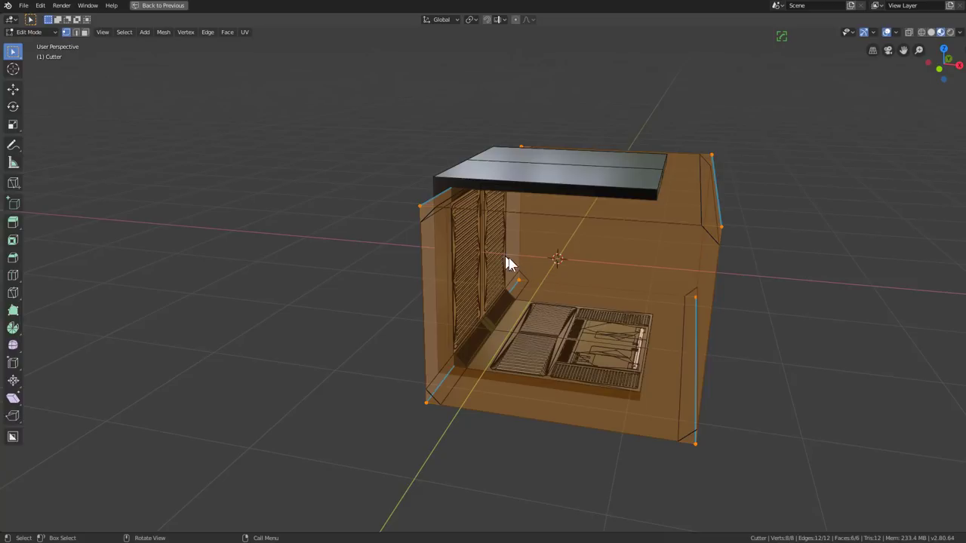
pyautogui.press('Tab')
pyautogui.hotkey('ctrl', '`')
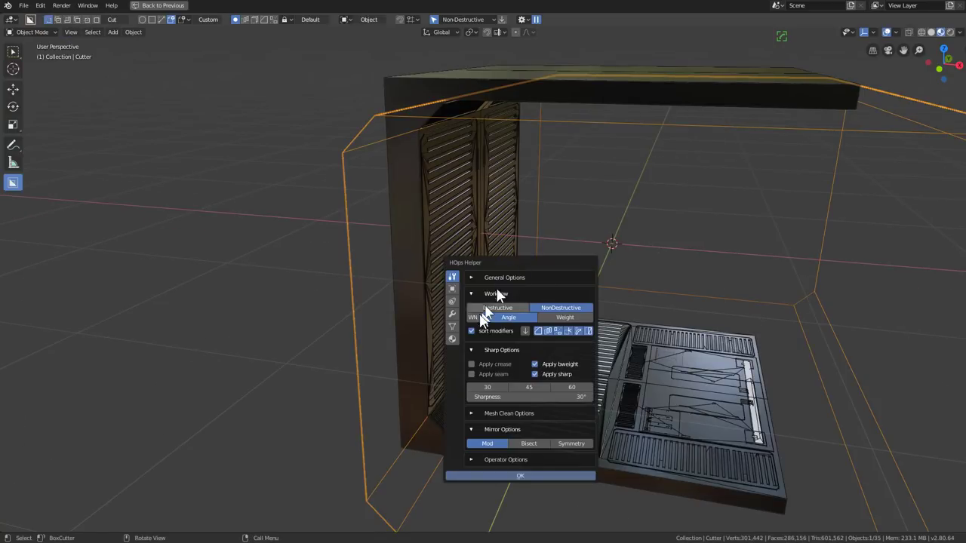
pyautogui.click(452, 313)
pyautogui.click(470, 288)
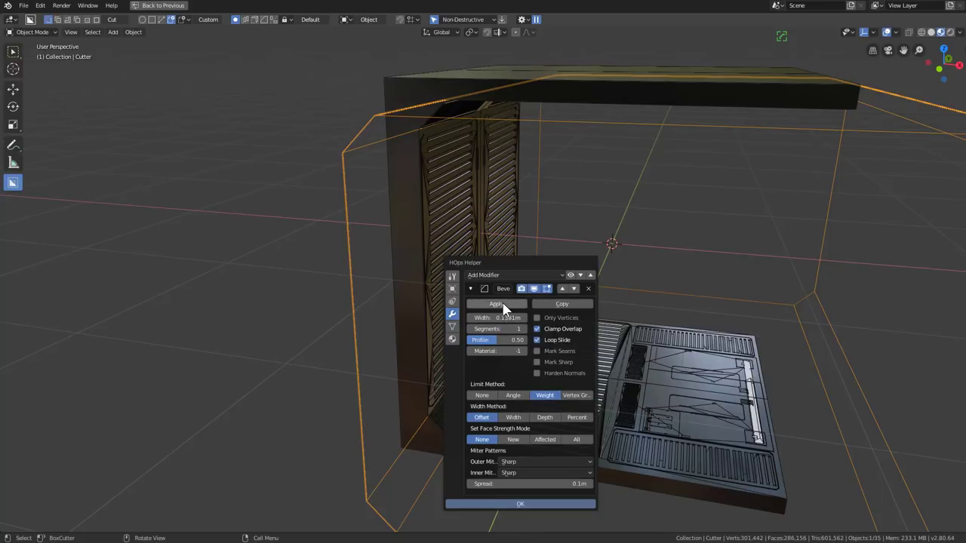
pyautogui.click(497, 304)
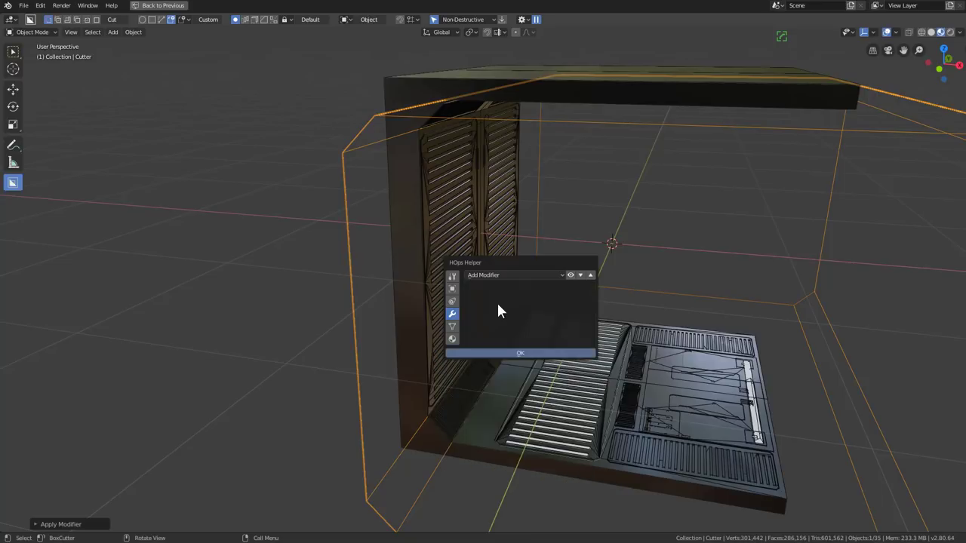
# Step: Put the cutter box into Edit Mode with solid viewport shading
pyautogui.moveTo(496, 301); pyautogui.dragTo(509, 287, button='middle')
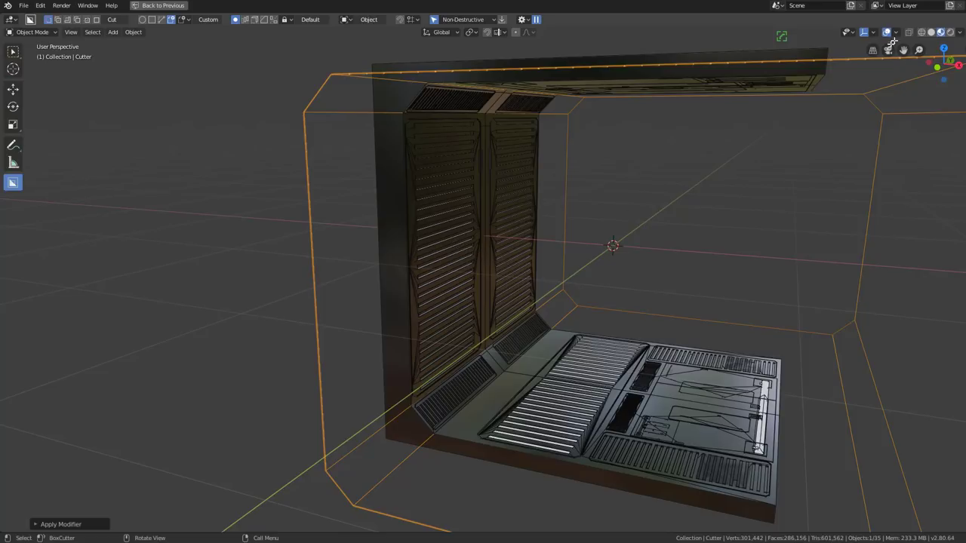
pyautogui.press('Tab')
pyautogui.click(931, 31)
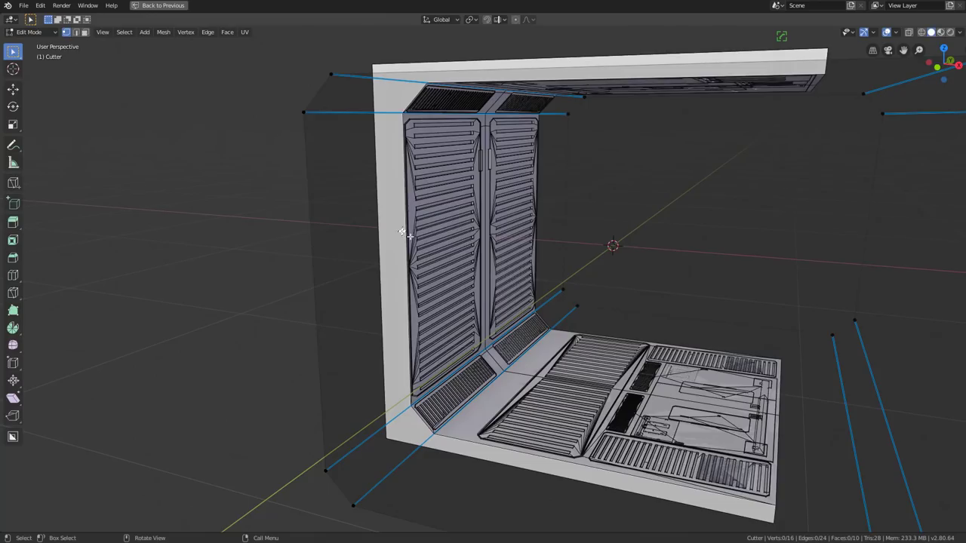
# Step: Add two centred loop cuts to the cutter and slide the second along the doors
pyautogui.moveTo(403, 231); pyautogui.dragTo(487, 259, button='middle')
pyautogui.hotkey('ctrl', 'r')
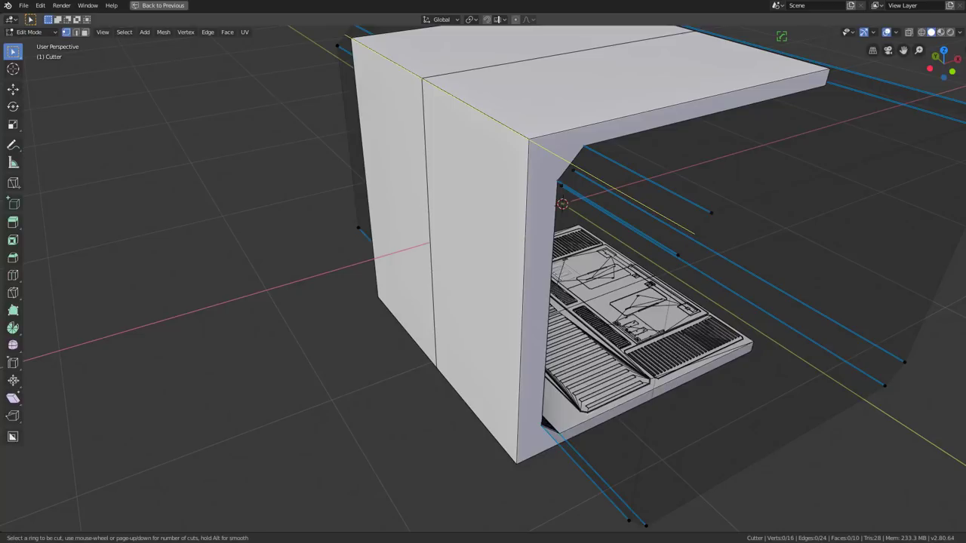
pyautogui.click(607, 226)
pyautogui.rightClick(607, 227)
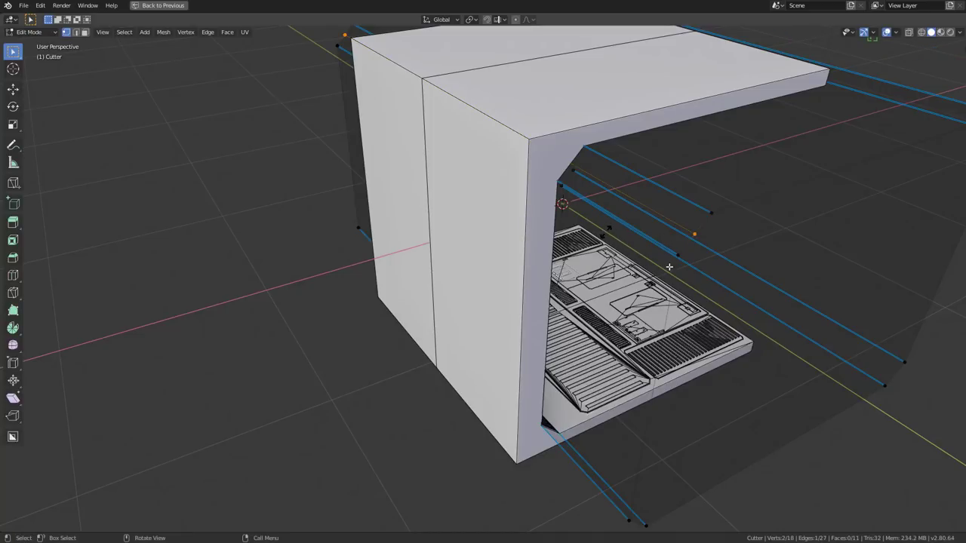
pyautogui.scroll(-3, 668, 267)
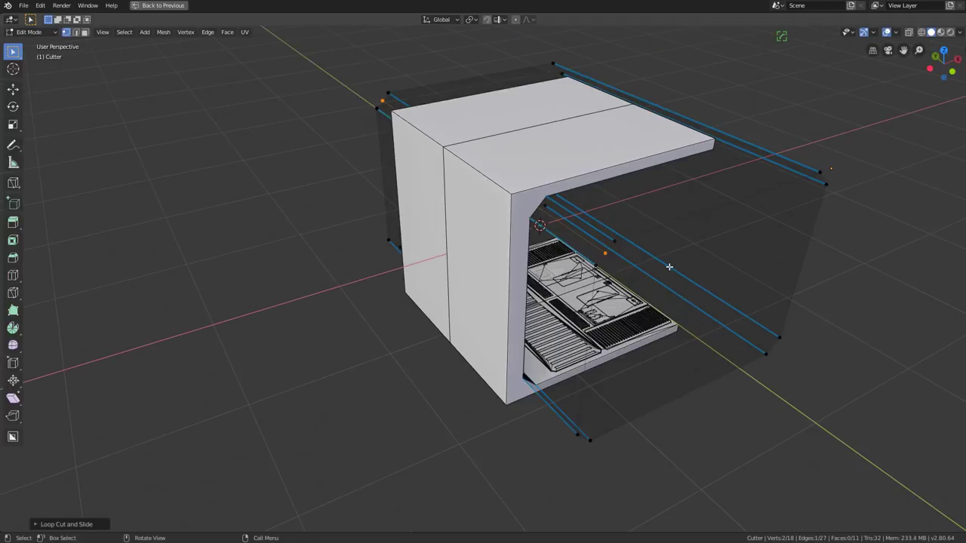
pyautogui.moveTo(669, 268)
pyautogui.mouseDown(button='middle')
pyautogui.moveTo(641, 264)
pyautogui.moveTo(520, 185)
pyautogui.mouseUp(button='middle')
pyautogui.hotkey('ctrl', 'r')
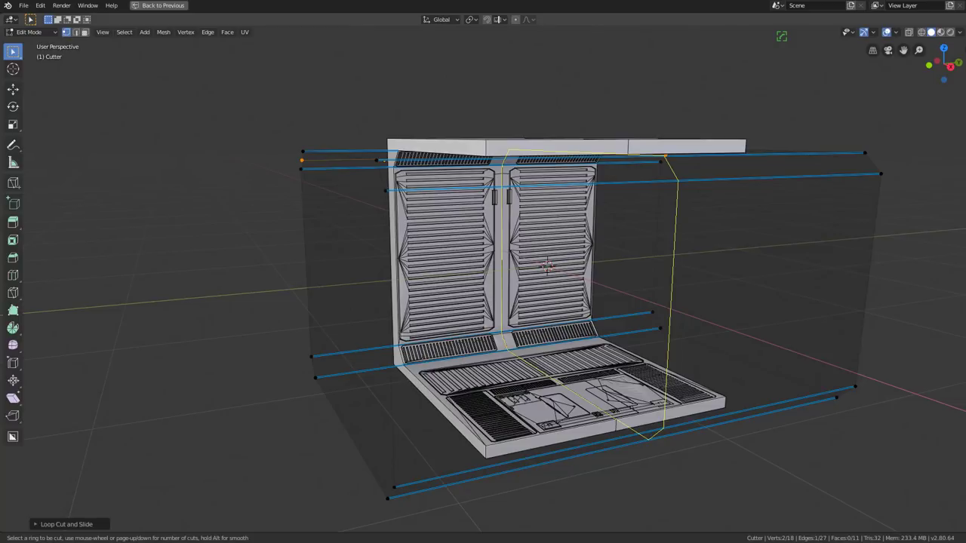
pyautogui.click(472, 180)
pyautogui.rightClick(471, 180)
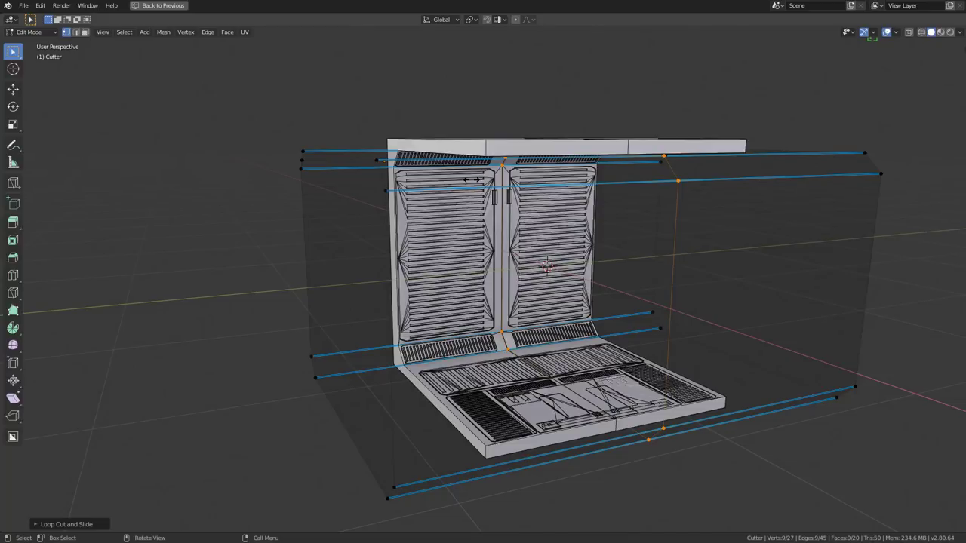
pyautogui.press('g')
pyautogui.press('g')
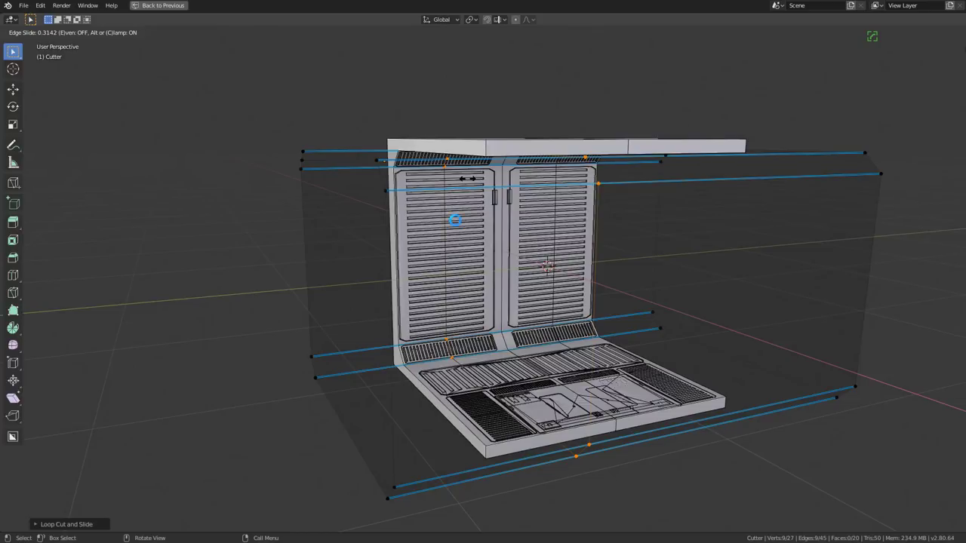
pyautogui.click(455, 220)
# Step: Isolate the cutter in Local View and add a third centred loop cut
pyautogui.press('KP_Divide')
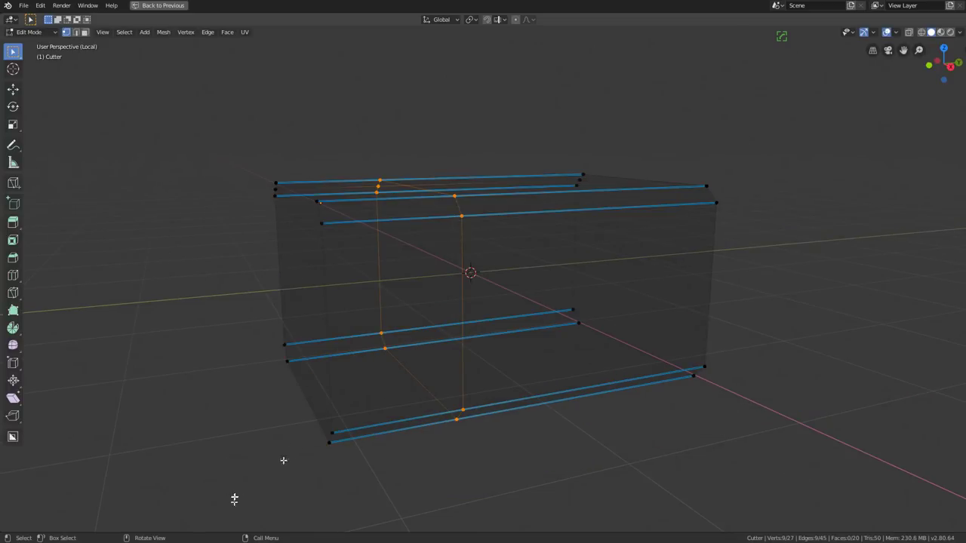
pyautogui.moveTo(282, 460)
pyautogui.mouseDown(button='middle')
pyautogui.moveTo(425, 370)
pyautogui.moveTo(395, 361)
pyautogui.mouseUp(button='middle')
pyautogui.hotkey('ctrl', 'r')
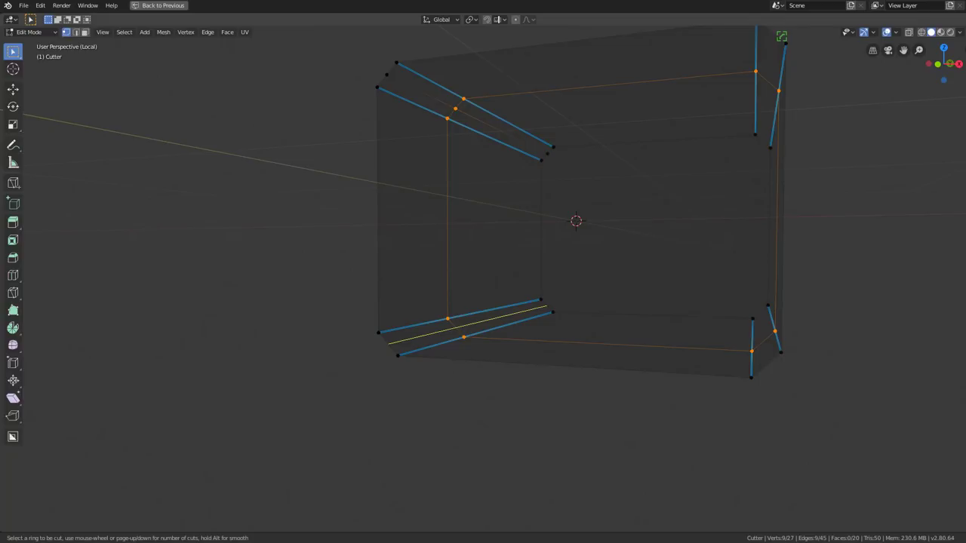
pyautogui.click(543, 323)
pyautogui.rightClick(543, 322)
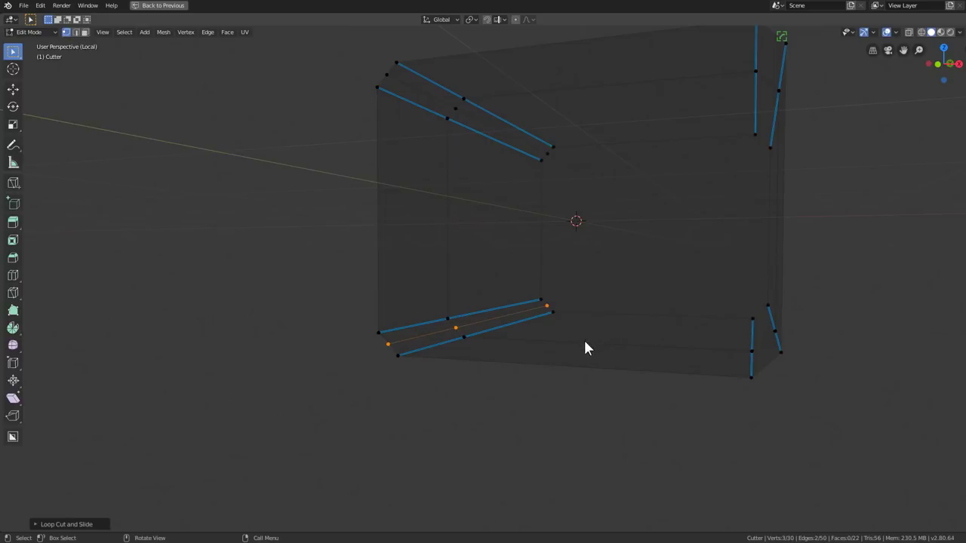
# Step: Return to Object Mode, exit Local View, and hide the cutter box
pyautogui.press('Tab')
pyautogui.moveTo(580, 342)
pyautogui.mouseDown(button='middle')
pyautogui.moveTo(551, 366)
pyautogui.moveTo(588, 330)
pyautogui.mouseUp(button='middle')
pyautogui.press('KP_Divide')
pyautogui.moveTo(556, 286)
pyautogui.mouseDown(button='middle')
pyautogui.moveTo(442, 421)
pyautogui.moveTo(457, 302)
pyautogui.mouseUp(button='middle')
pyautogui.press('h')
pyautogui.moveTo(557, 353)
pyautogui.mouseDown(button='middle')
pyautogui.moveTo(564, 375)
pyautogui.moveTo(582, 345)
pyautogui.moveTo(510, 299)
pyautogui.moveTo(507, 233)
pyautogui.moveTo(388, 209)
pyautogui.moveTo(401, 192)
pyautogui.moveTo(624, 206)
pyautogui.moveTo(543, 347)
pyautogui.moveTo(612, 339)
pyautogui.mouseUp(button='middle')
pyautogui.scroll(3, 582, 345)
# Step: Navigate along the ceiling panels and select the corridor mesh
pyautogui.scroll(4, 619, 324)
pyautogui.scroll(2, 628, 311)
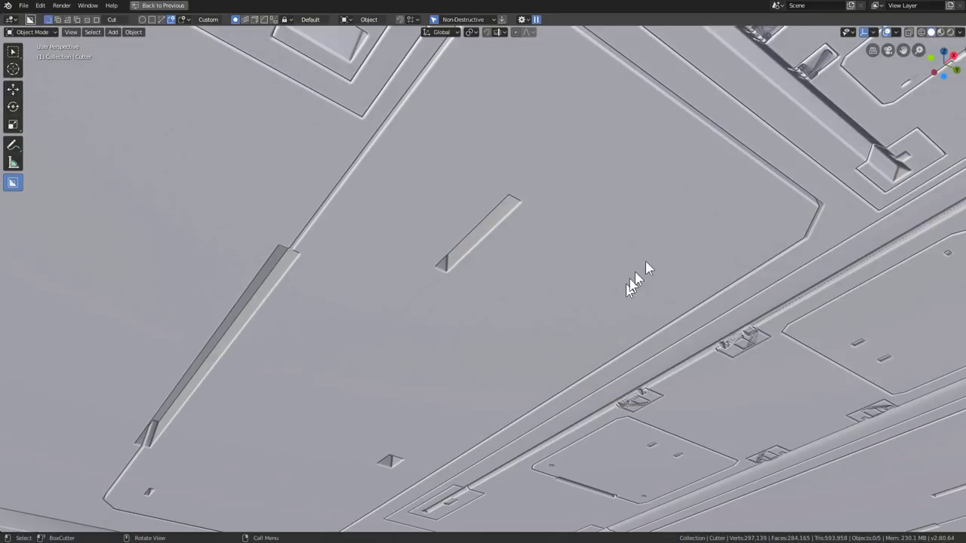
pyautogui.moveTo(636, 276)
pyautogui.mouseDown(button='middle')
pyautogui.moveTo(658, 249)
pyautogui.moveTo(686, 155)
pyautogui.mouseUp(button='middle')
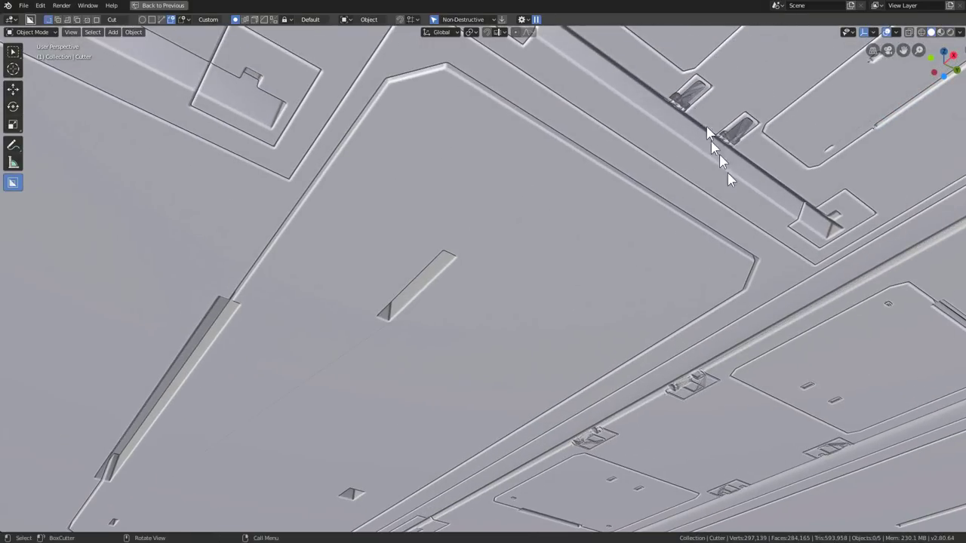
pyautogui.scroll(-3, 740, 389)
pyautogui.scroll(-2, 736, 411)
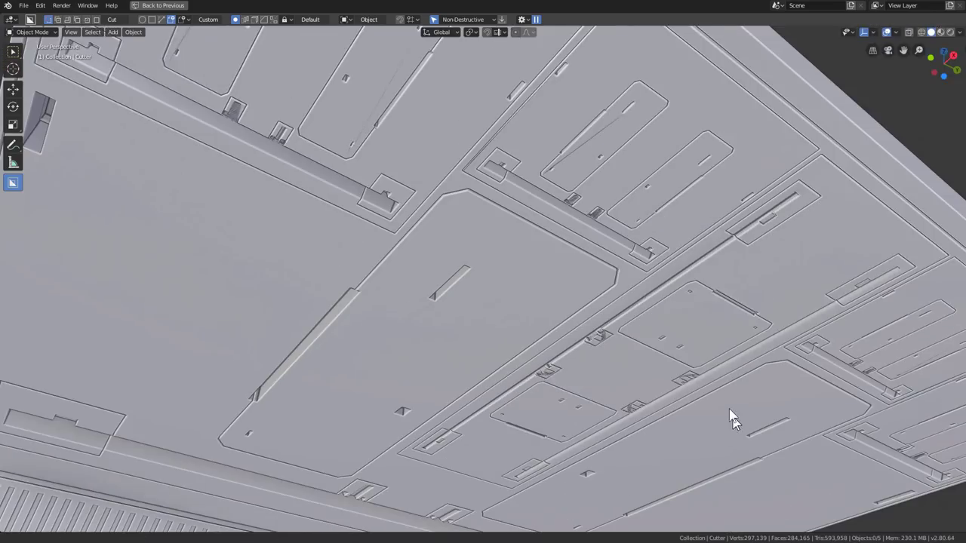
pyautogui.scroll(2, 720, 403)
pyautogui.scroll(1, 641, 389)
pyautogui.scroll(3, 634, 354)
pyautogui.scroll(3, 626, 339)
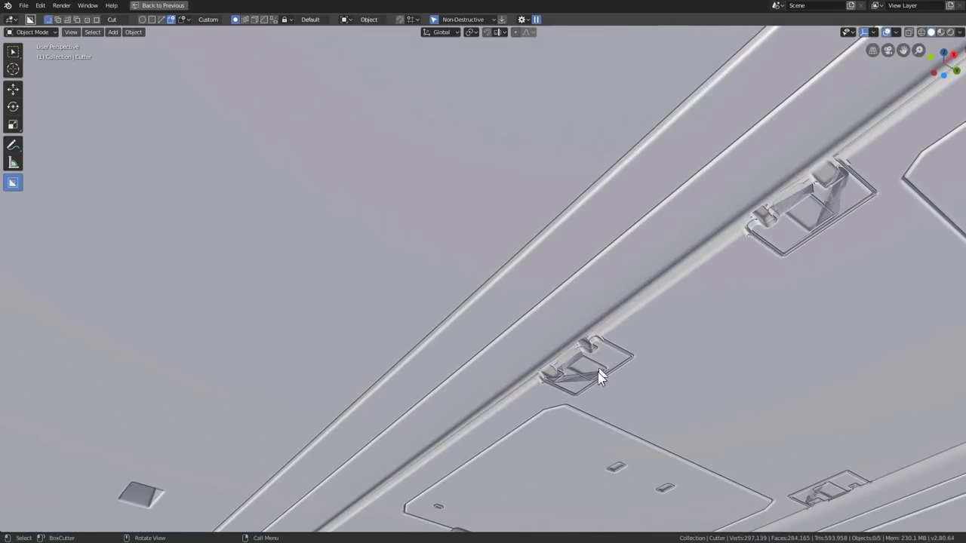
pyautogui.keyDown('shift'); pyautogui.moveTo(649, 356); pyautogui.dragTo(618, 363, button='middle'); pyautogui.keyUp('shift')
pyautogui.click(618, 363)
# Step: Add a Hard Ops bevel modifier to the corridor mesh from the Q menu
pyautogui.scroll(2, 634, 324)
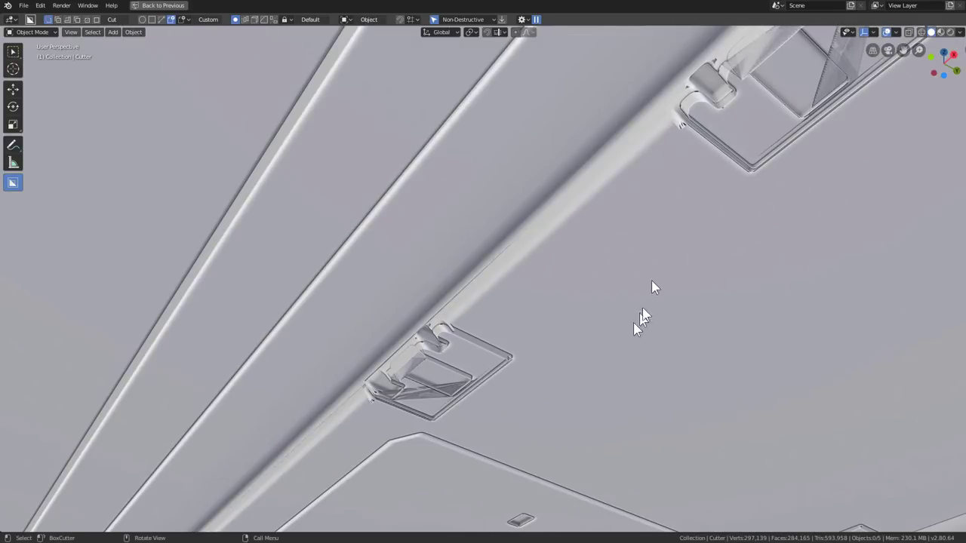
pyautogui.press('q')
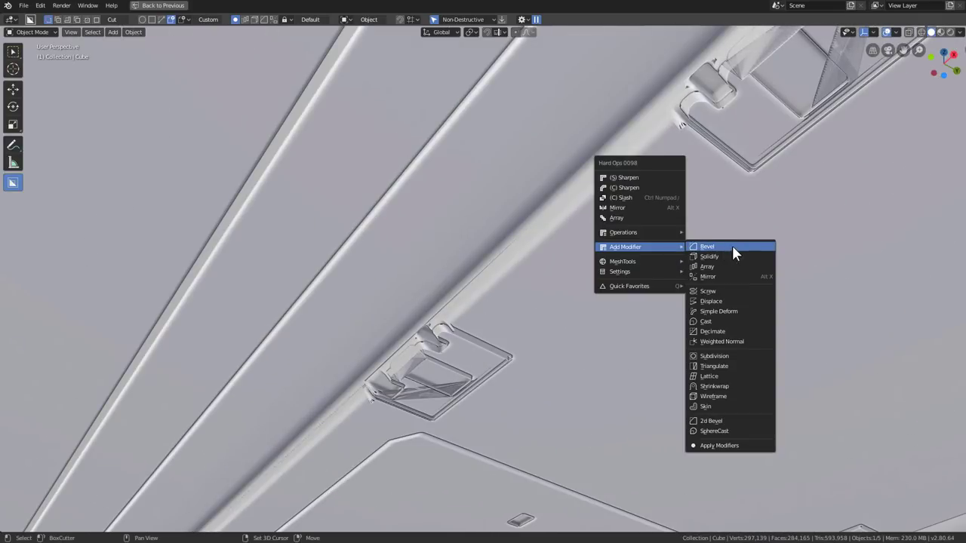
pyautogui.click(733, 248)
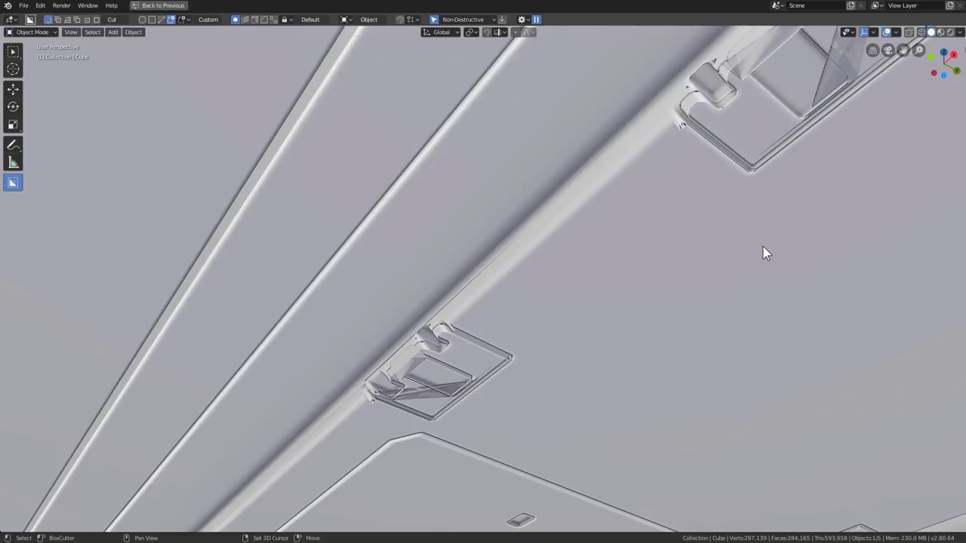
pyautogui.hotkey('ctrl', 'b')
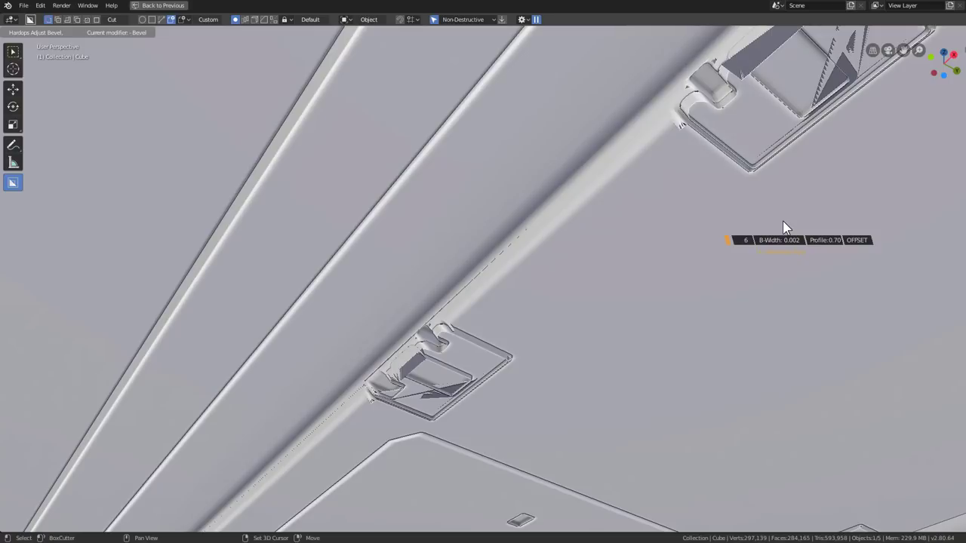
pyautogui.press('0')
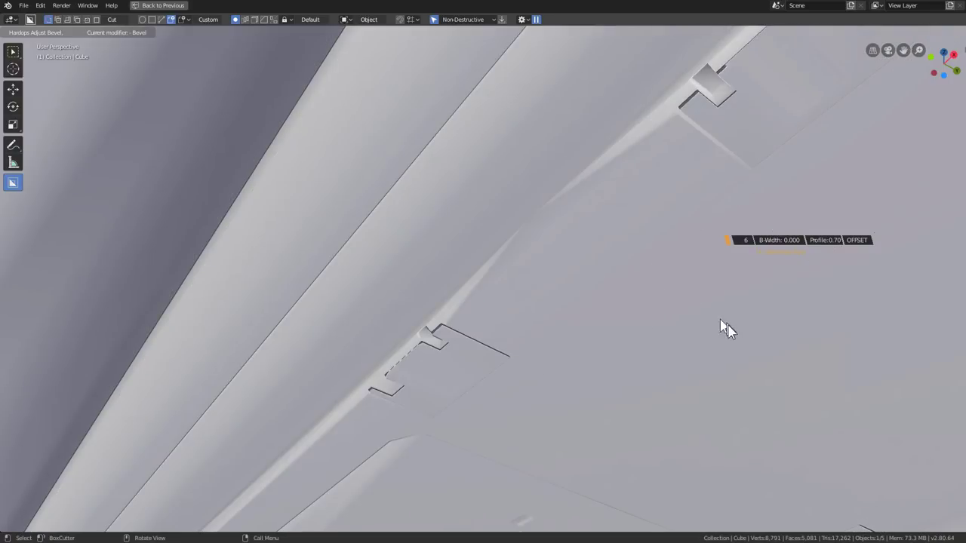
pyautogui.click(745, 294)
# Step: Lower the bevel width to 0.0008 in the Bevel Helper, keeping 6 segments
pyautogui.hotkey('ctrl', 'shift', 'b')
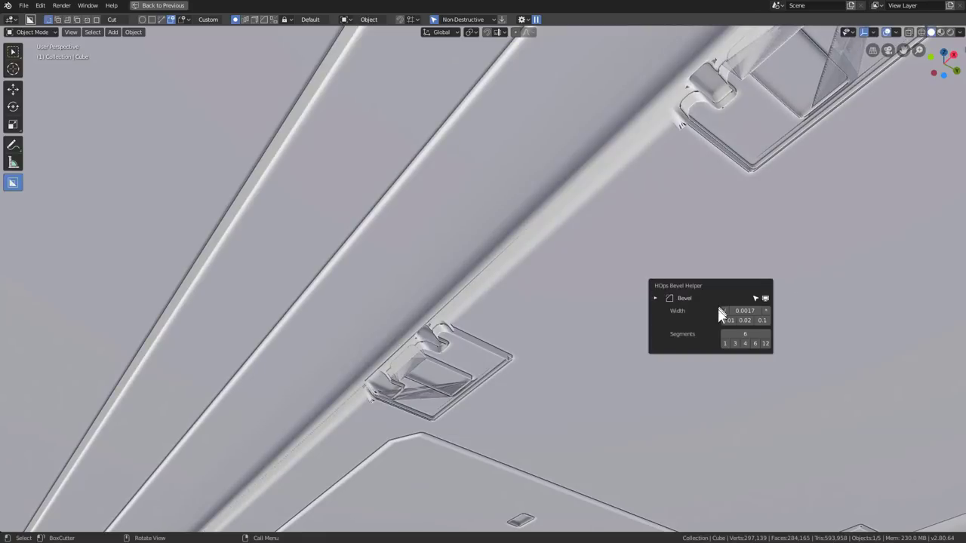
pyautogui.click(725, 310)
pyautogui.moveTo(725, 309); pyautogui.dragTo(716, 311)
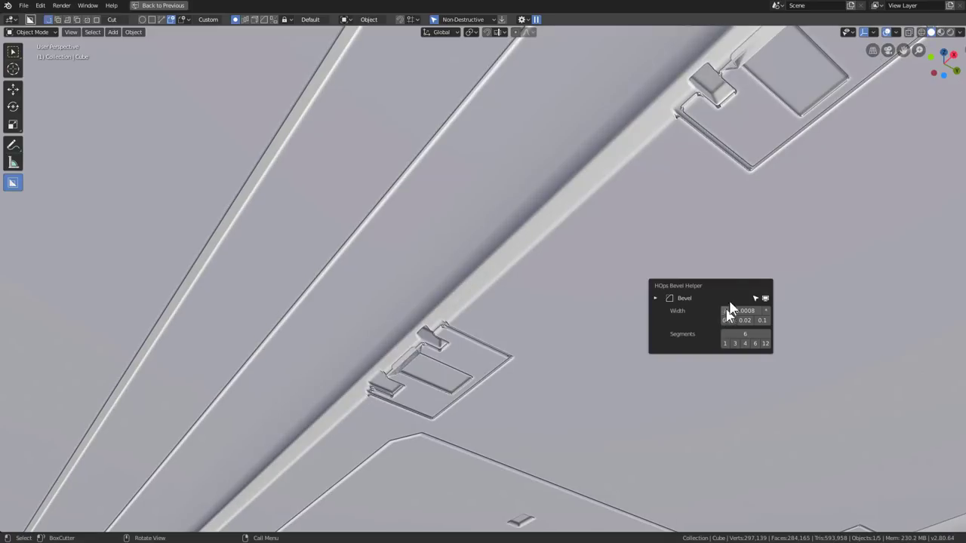
pyautogui.scroll(-5, 596, 194)
pyautogui.moveTo(605, 305)
pyautogui.mouseDown(button='middle')
pyautogui.moveTo(503, 382)
pyautogui.moveTo(520, 275)
pyautogui.moveTo(524, 308)
pyautogui.moveTo(552, 302)
pyautogui.mouseUp(button='middle')
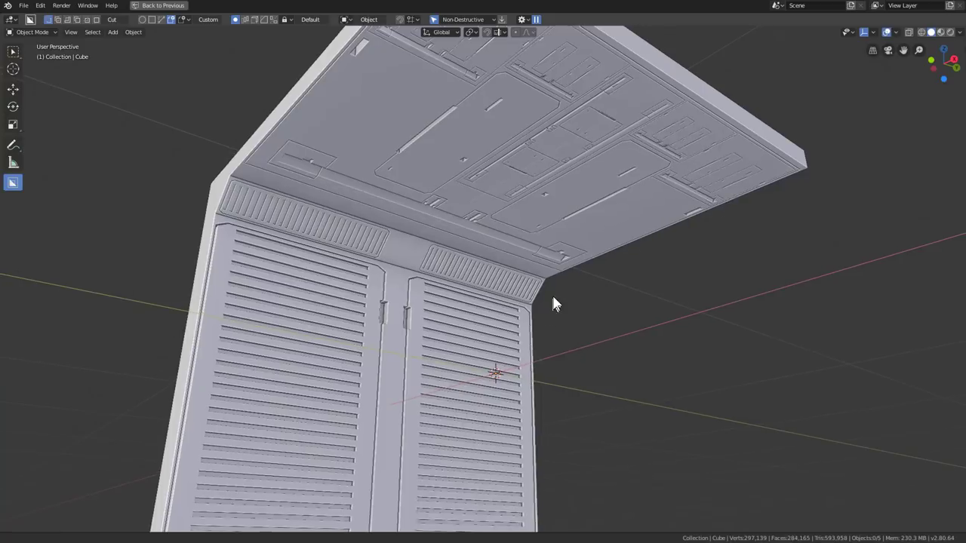
# Step: Switch the viewport to Material Preview and orbit to view the corridor from the side
pyautogui.click(940, 32)
pyautogui.moveTo(642, 287)
pyautogui.mouseDown(button='middle')
pyautogui.moveTo(550, 366)
pyautogui.moveTo(578, 331)
pyautogui.moveTo(614, 342)
pyautogui.moveTo(623, 324)
pyautogui.moveTo(429, 318)
pyautogui.moveTo(584, 319)
pyautogui.moveTo(649, 263)
pyautogui.mouseUp(button='middle')
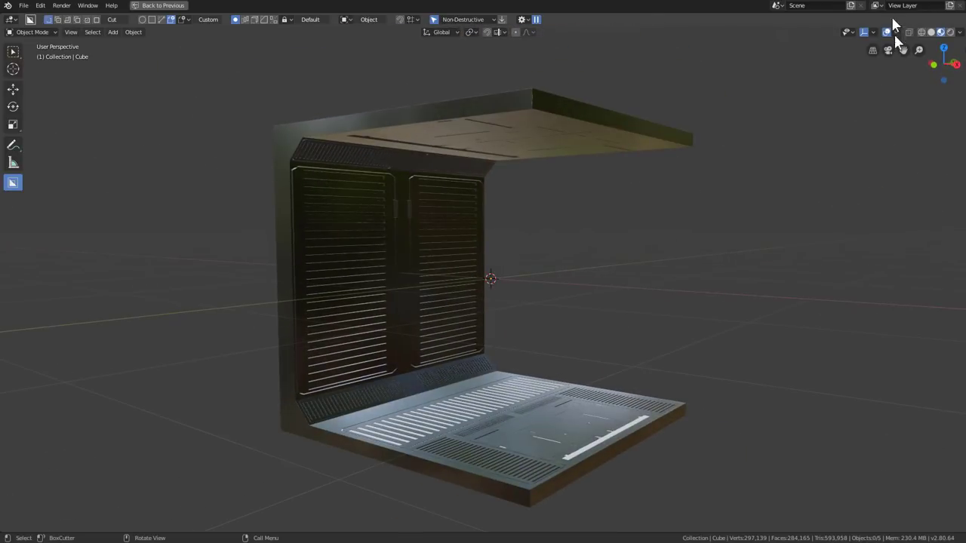